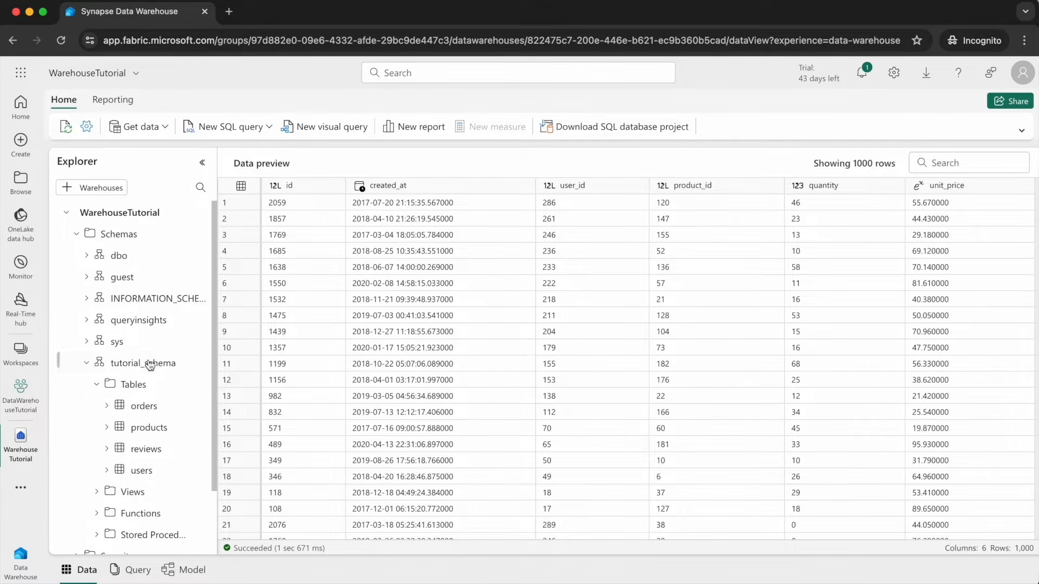
Create a new visual query in the WarehouseTutorial warehouse.
{"action": "scroll", "coordinate": [157, 395], "scroll_direction": "down", "scroll_amount": 3}
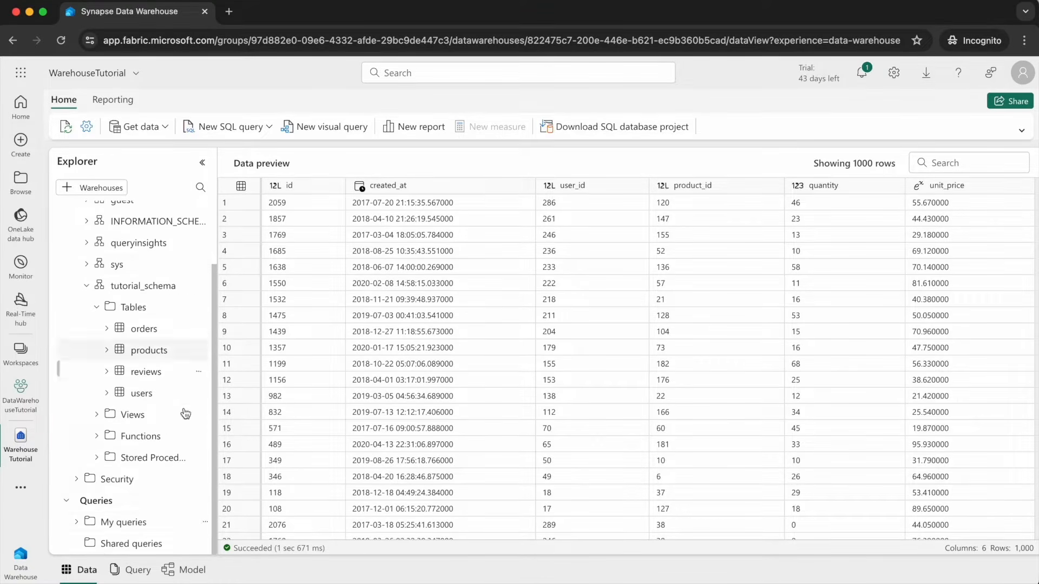
{"action": "left_click", "coordinate": [207, 522]}
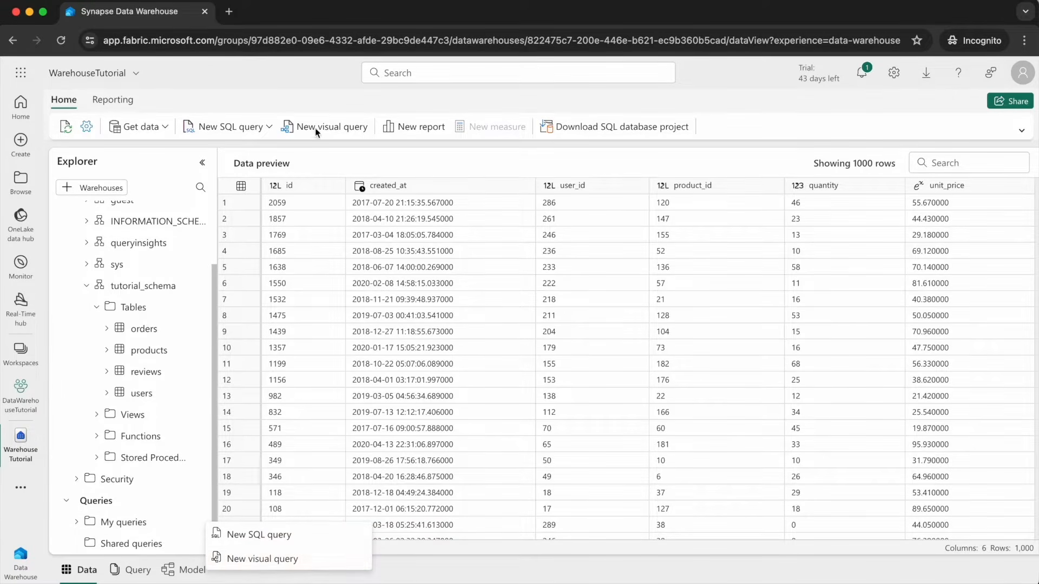
{"action": "left_click", "coordinate": [276, 104]}
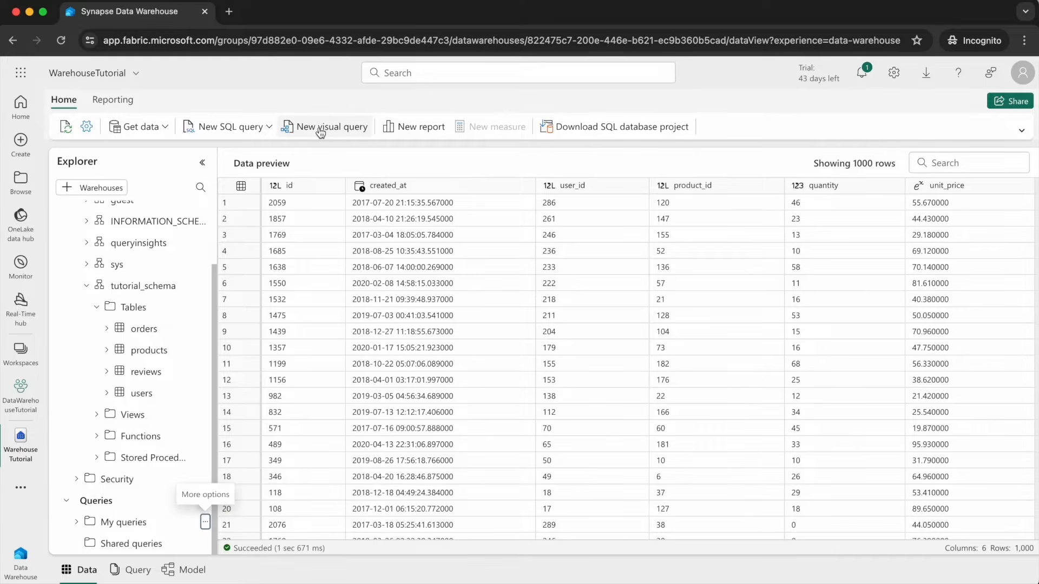
{"action": "left_click", "coordinate": [321, 128]}
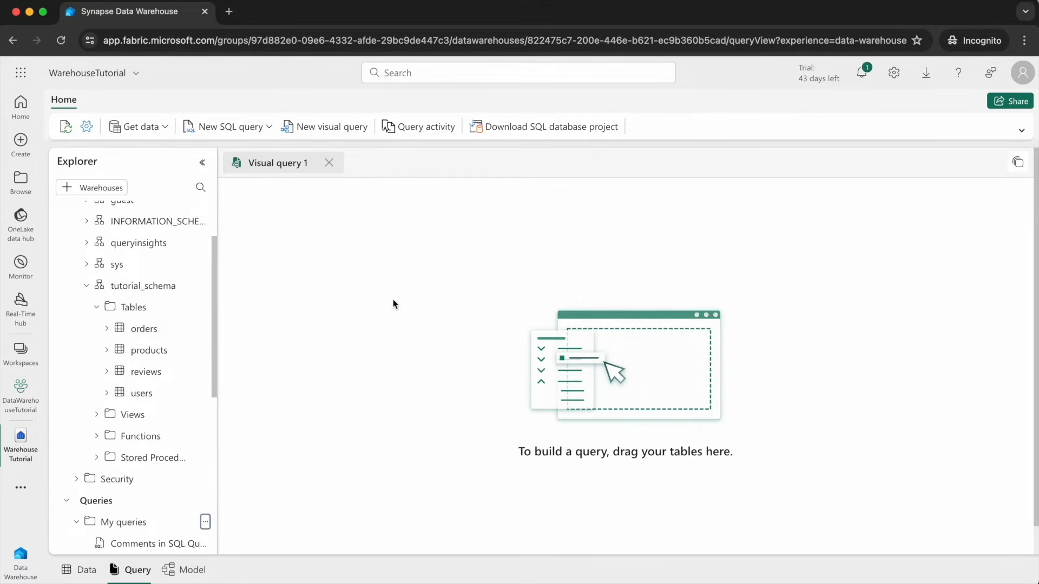
Add the orders table from tutorial_schema to the visual query canvas and enlarge the data preview area.
{"action": "scroll", "coordinate": [108, 287], "scroll_direction": "up", "scroll_amount": 3}
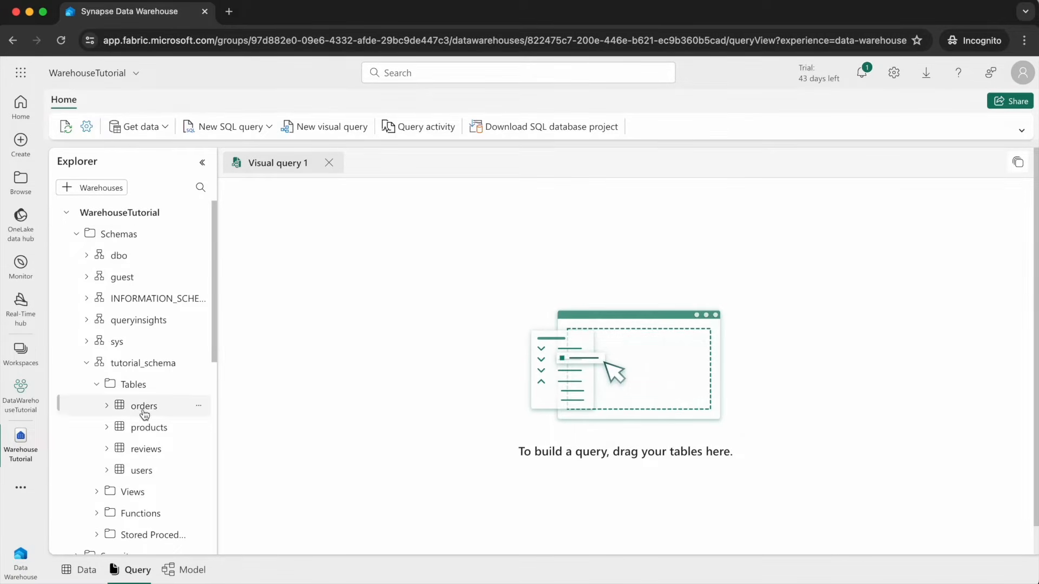
{"action": "left_click_drag", "start_coordinate": [144, 414], "coordinate": [355, 303]}
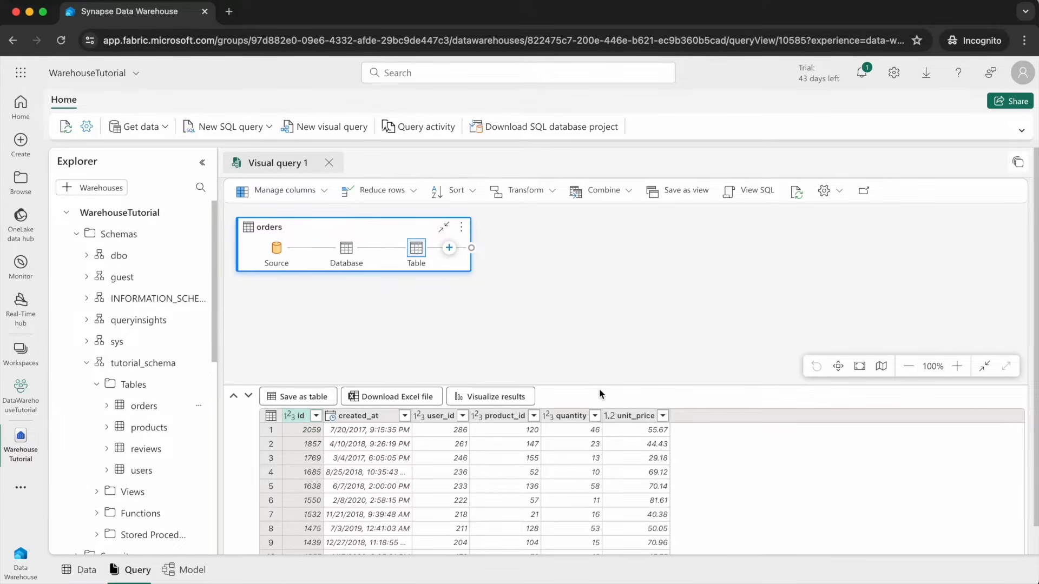
{"action": "left_click_drag", "start_coordinate": [598, 387], "coordinate": [590, 437]}
{"action": "left_click_drag", "start_coordinate": [431, 437], "coordinate": [448, 346]}
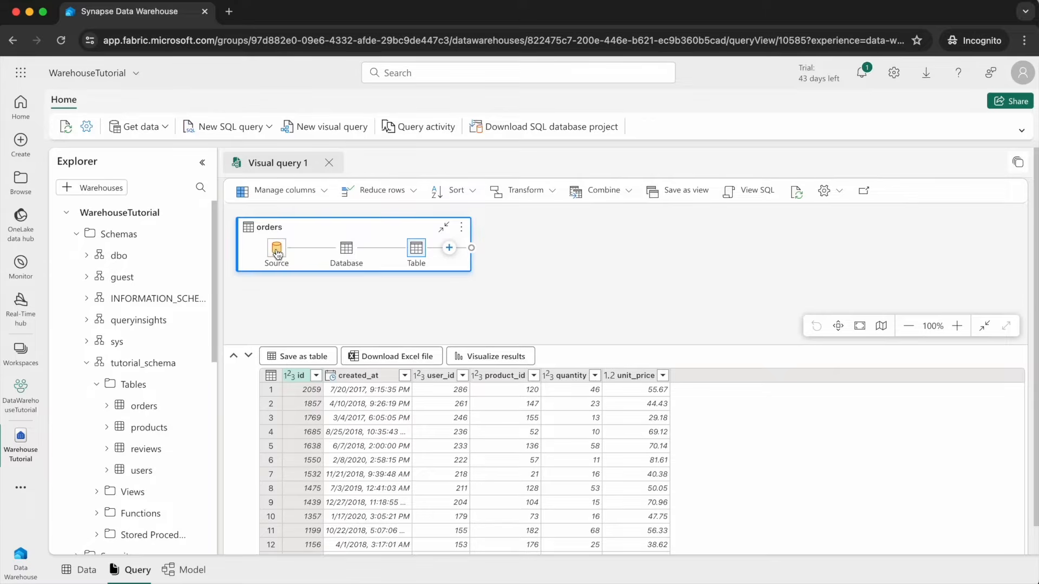
Inspect the Source and Database steps of the orders query, and return to the Table step's data preview.
{"action": "mouse_move", "coordinate": [277, 253]}
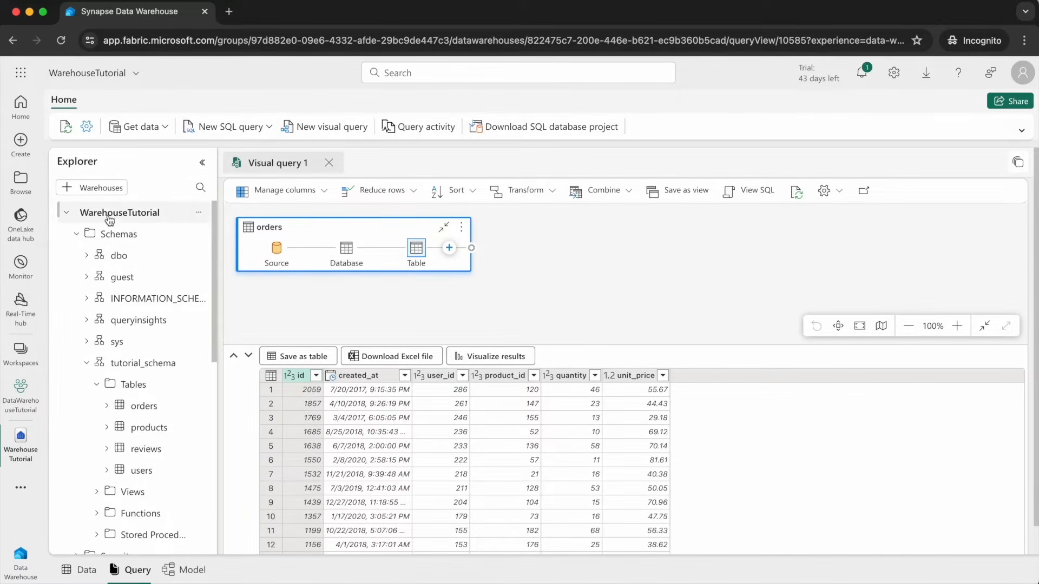
{"action": "left_click", "coordinate": [356, 262]}
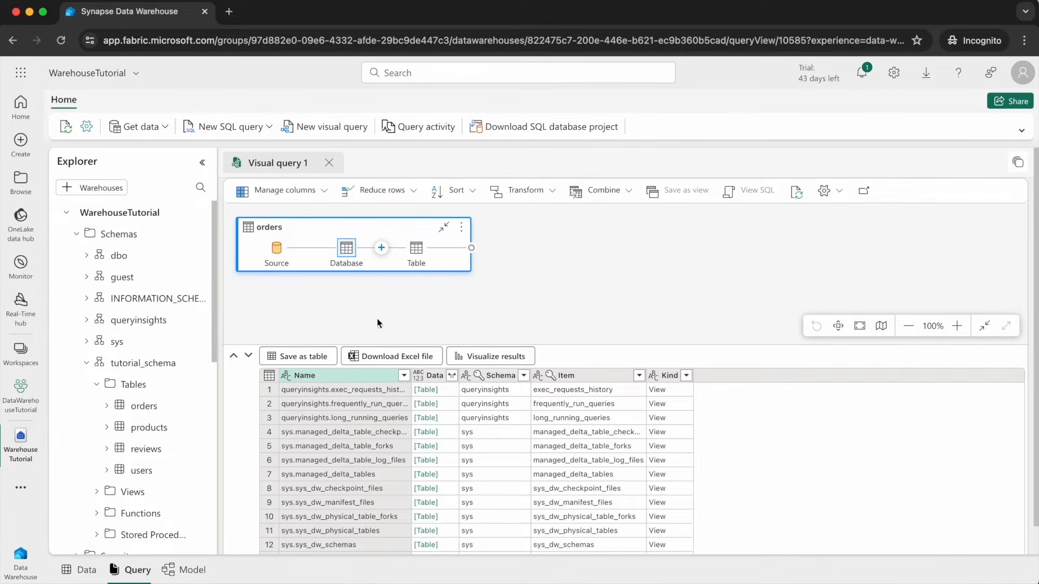
{"action": "scroll", "coordinate": [391, 433], "scroll_direction": "down", "scroll_amount": 1}
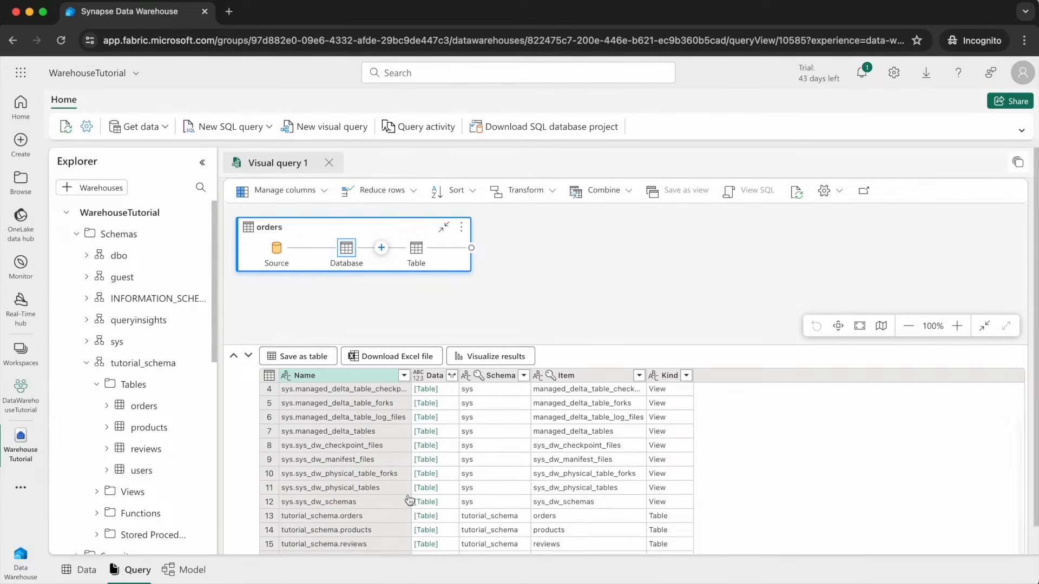
{"action": "left_click", "coordinate": [413, 253]}
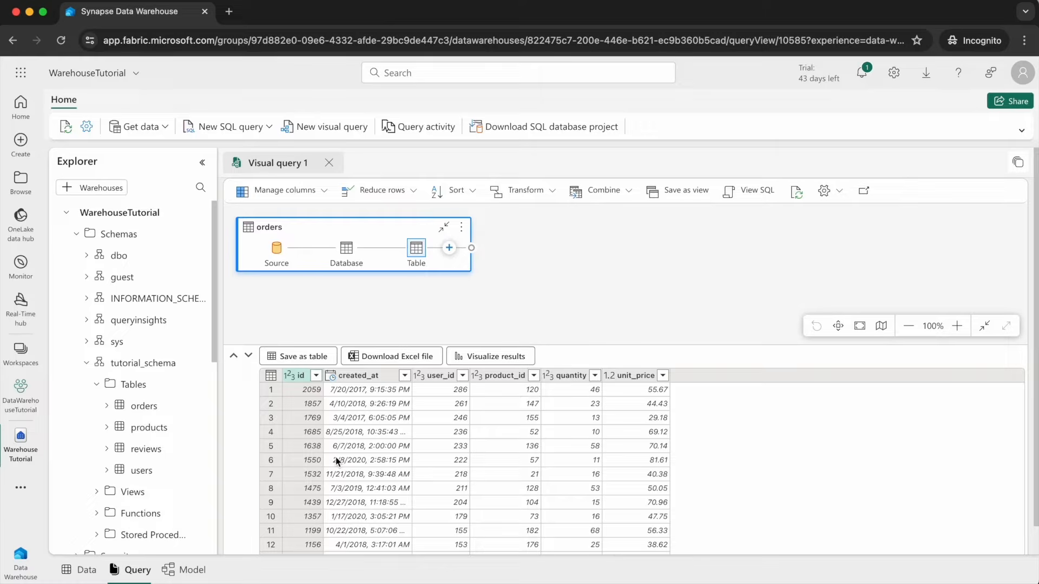
Review the transformations that can be added after the Table step and check that step's evaluation details.
{"action": "left_click", "coordinate": [450, 249]}
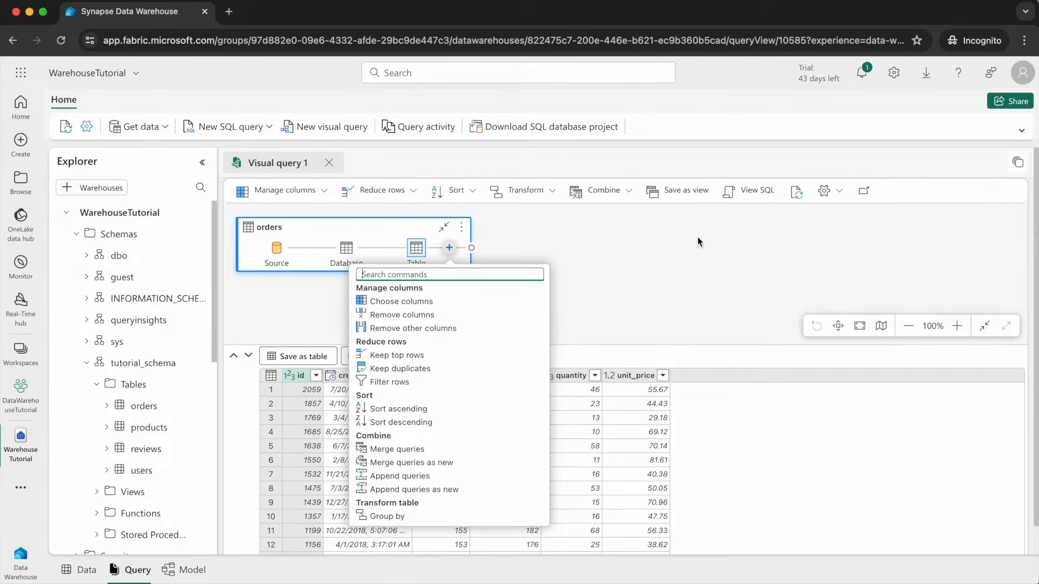
{"action": "left_click", "coordinate": [683, 250]}
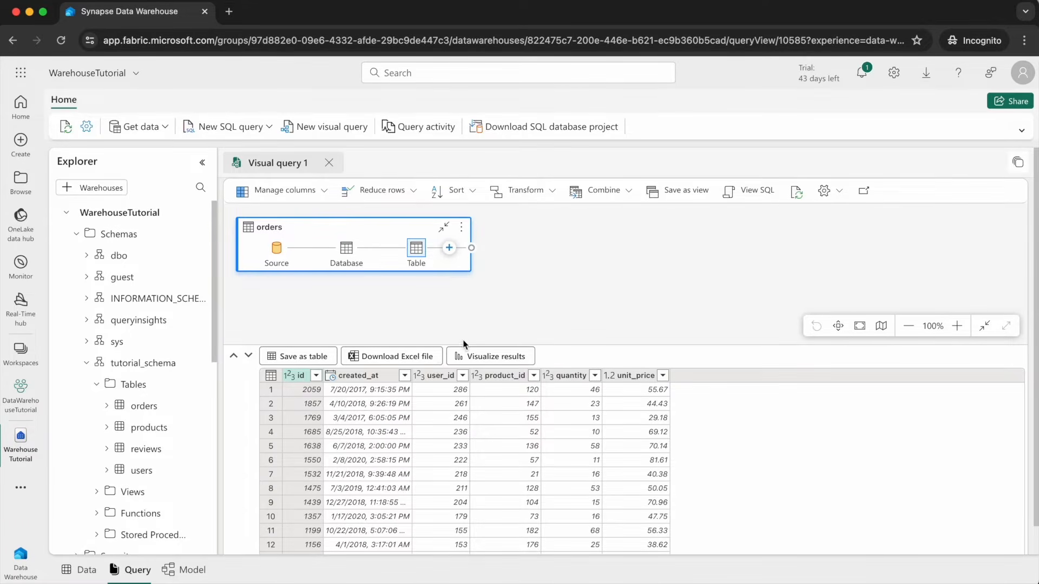
{"action": "mouse_move", "coordinate": [416, 255]}
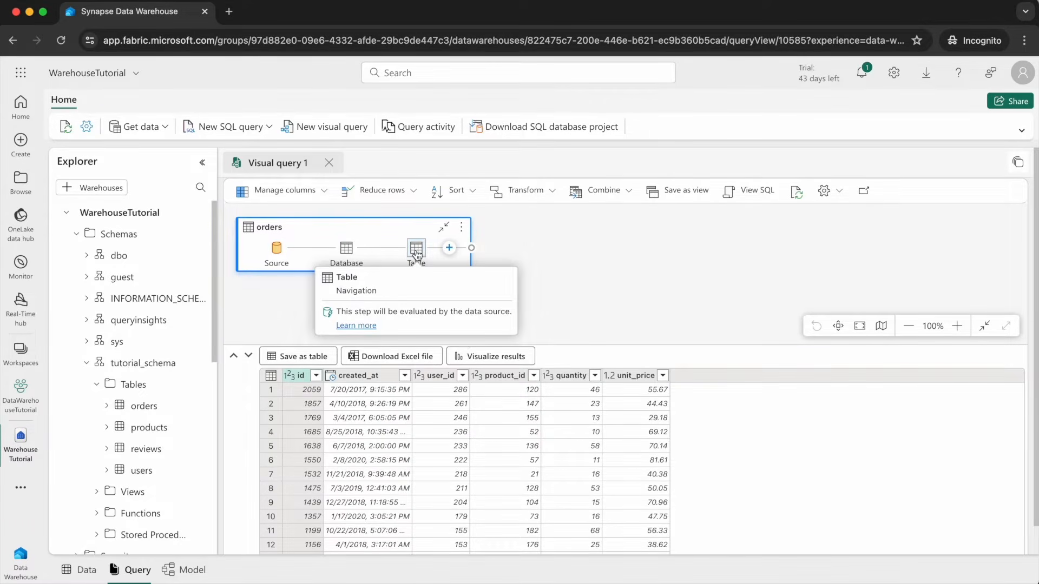
{"action": "left_click", "coordinate": [416, 252]}
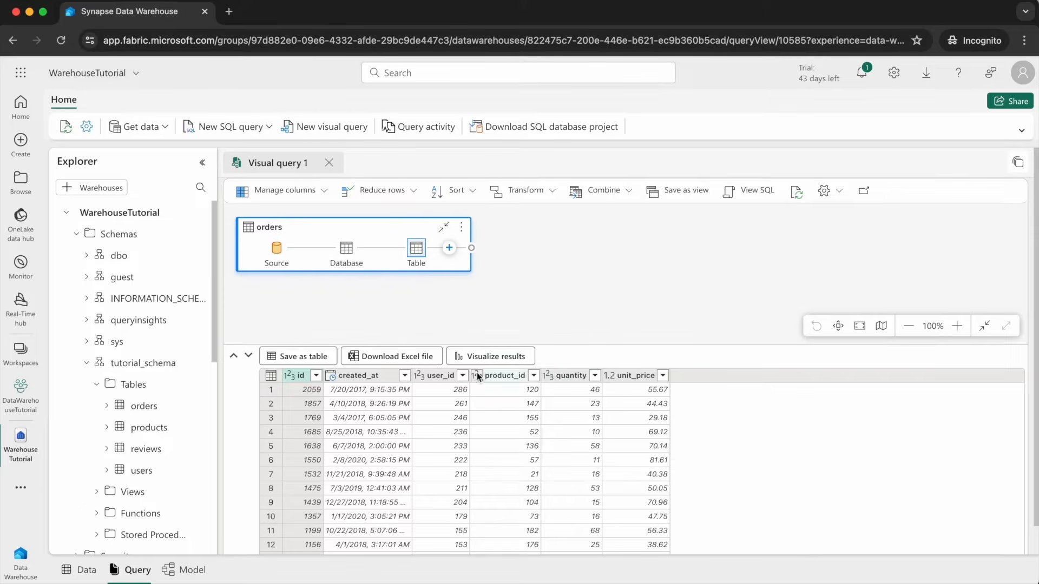
Remove the user_id column from the orders query.
{"action": "left_click", "coordinate": [436, 376]}
{"action": "scroll", "coordinate": [437, 381], "scroll_direction": "down", "scroll_amount": 1}
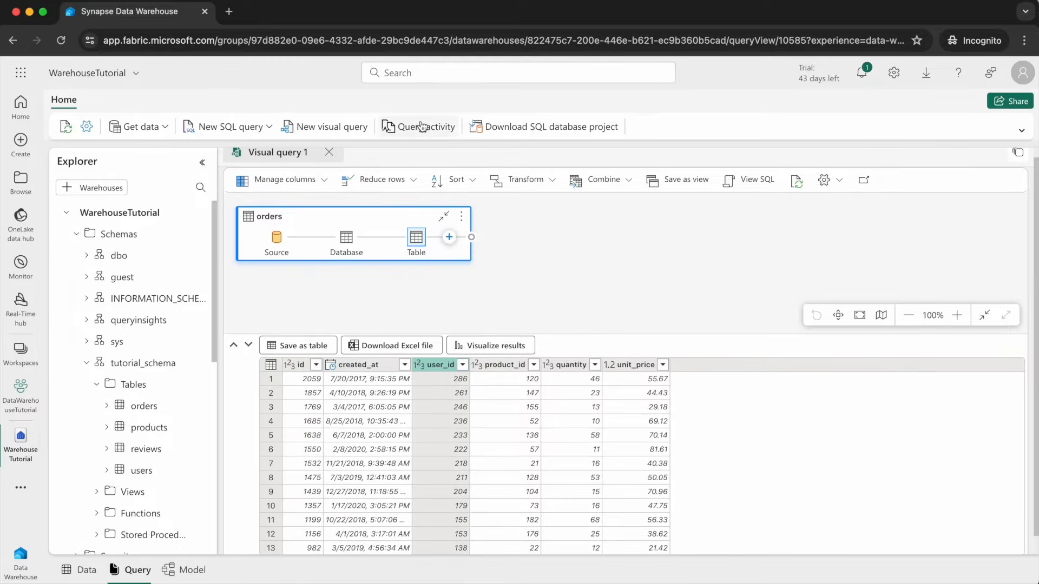
{"action": "left_click", "coordinate": [325, 181]}
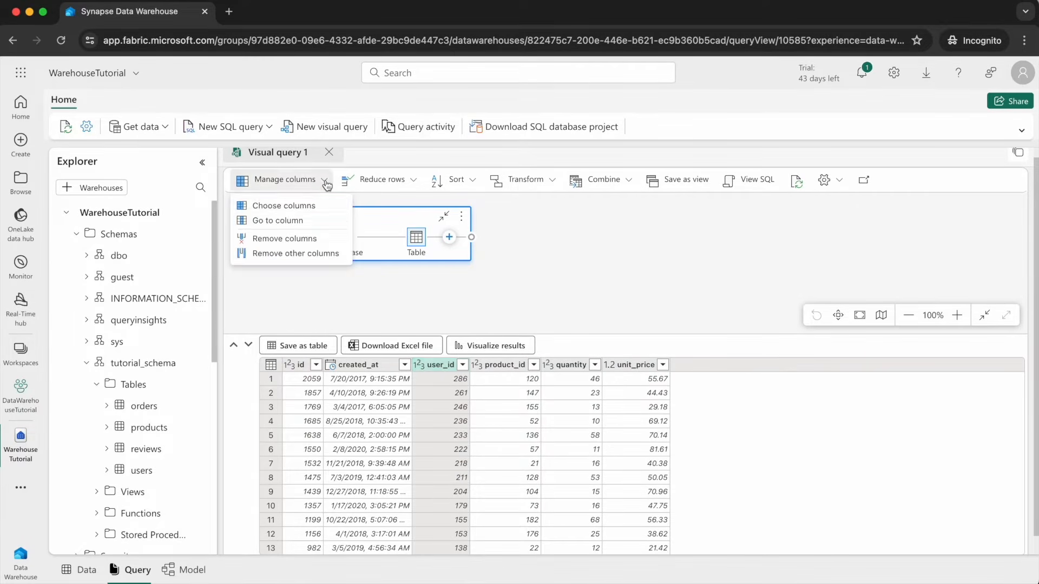
{"action": "left_click", "coordinate": [277, 239]}
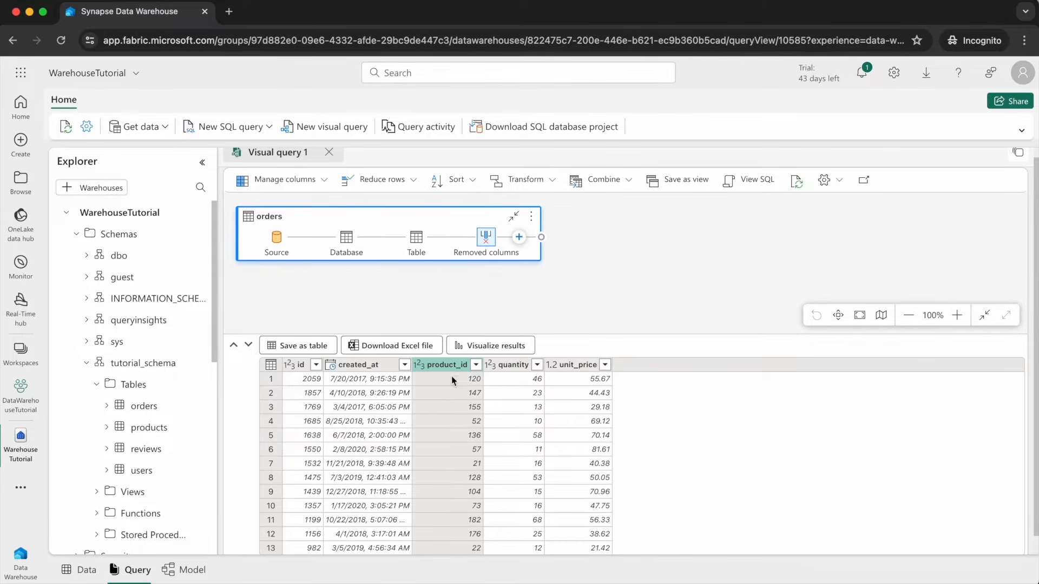
Compare the data at the Table and Removed columns steps, and delete the Removed columns step.
{"action": "left_click", "coordinate": [415, 248]}
{"action": "left_click", "coordinate": [487, 238]}
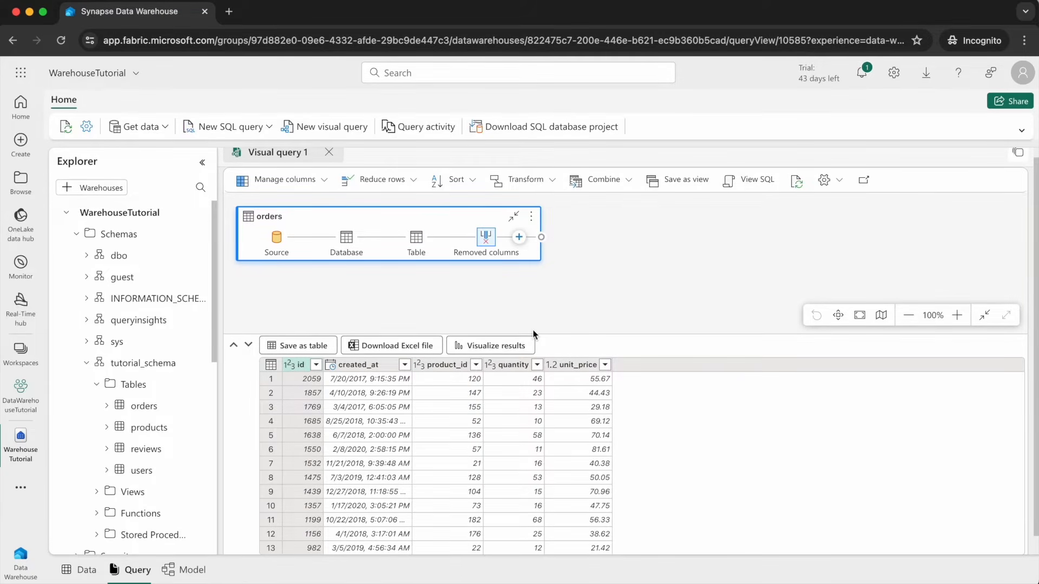
{"action": "right_click", "coordinate": [484, 240]}
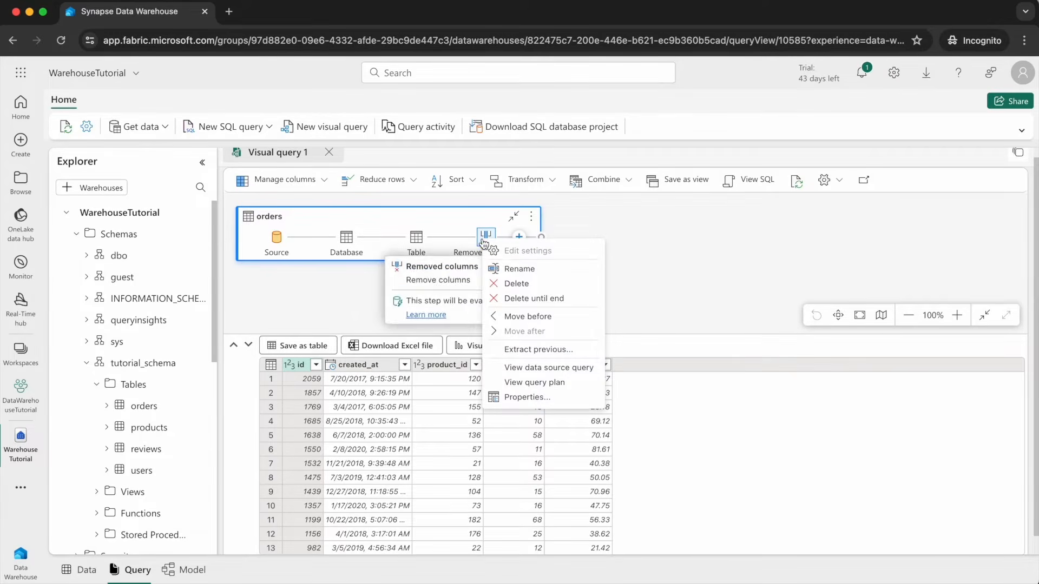
{"action": "left_click", "coordinate": [517, 284]}
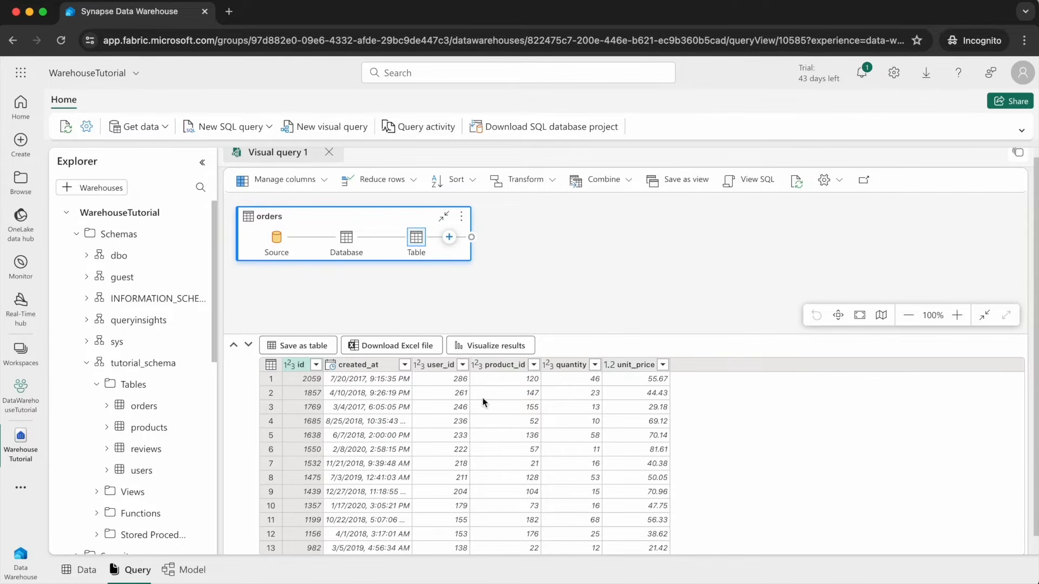
Sort the orders rows by quantity in descending order and delete the resulting Sorted rows step.
{"action": "left_click", "coordinate": [572, 365]}
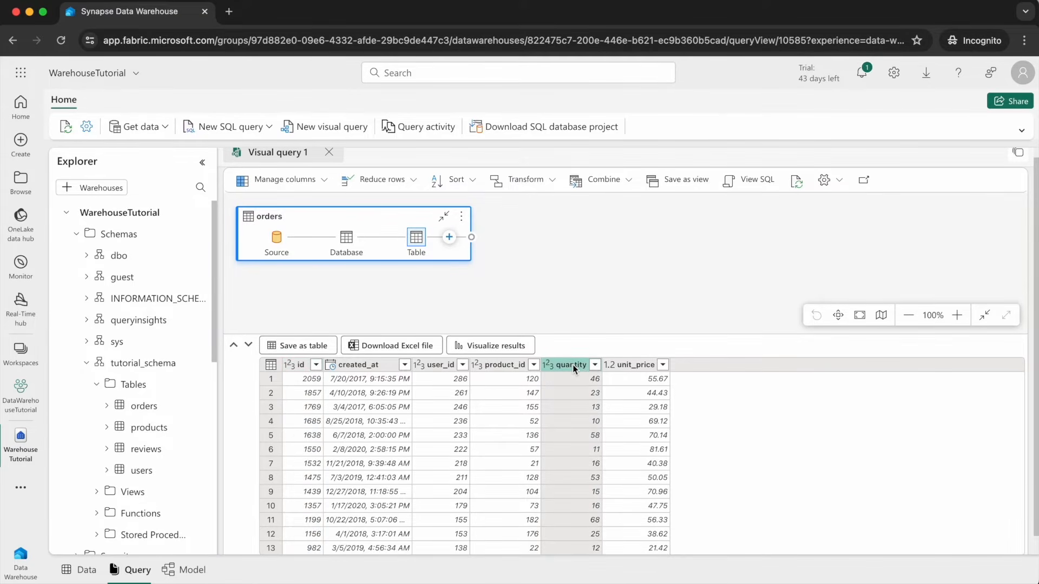
{"action": "left_click", "coordinate": [458, 180]}
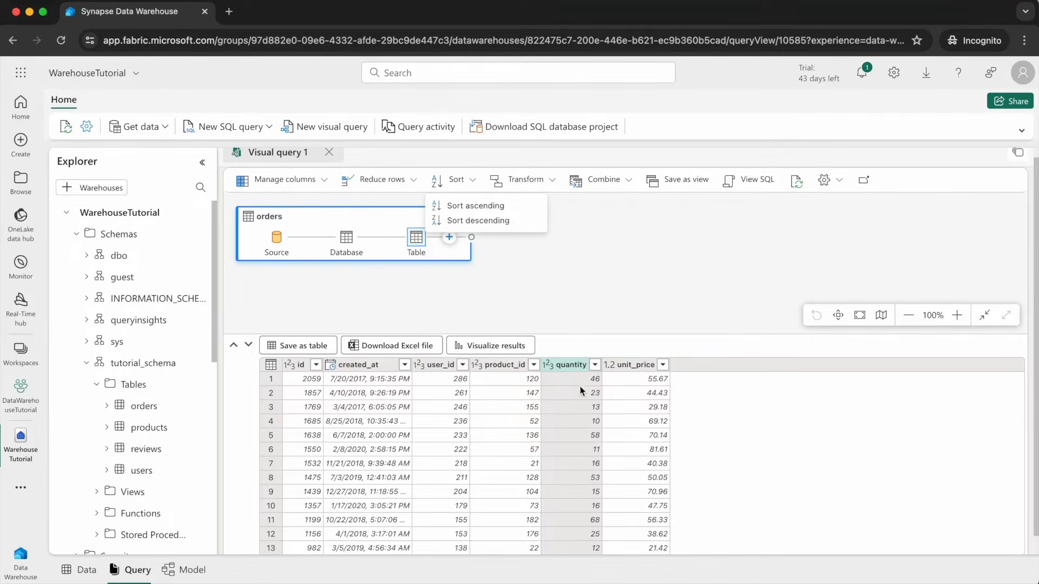
{"action": "left_click", "coordinate": [595, 365]}
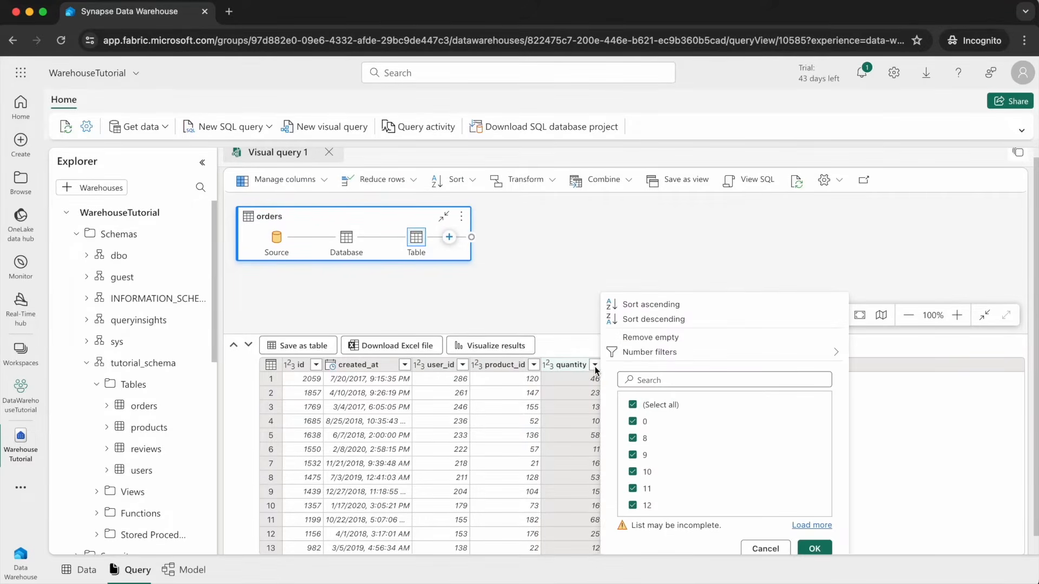
{"action": "left_click", "coordinate": [635, 320]}
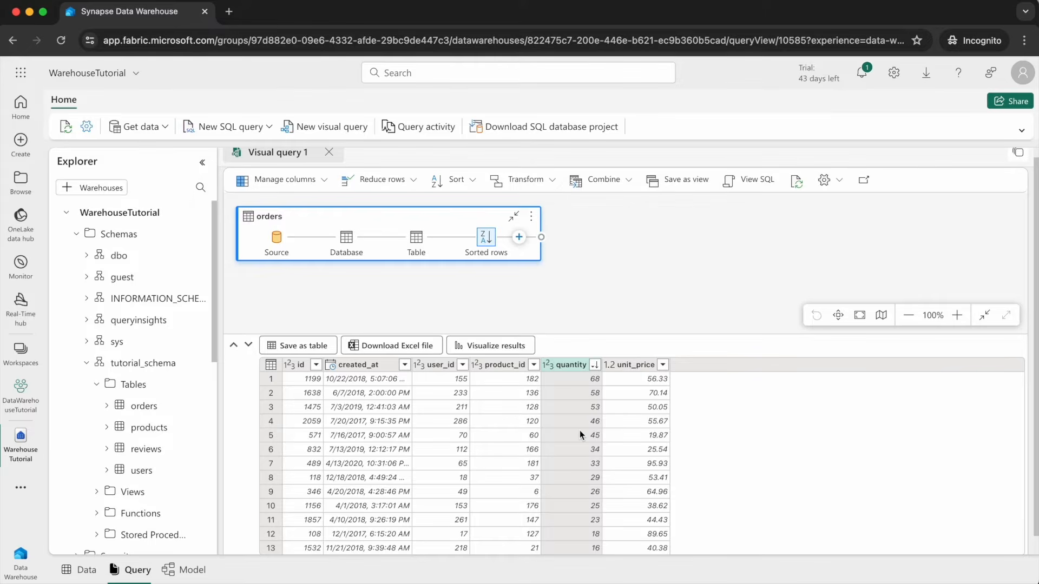
{"action": "right_click", "coordinate": [485, 241]}
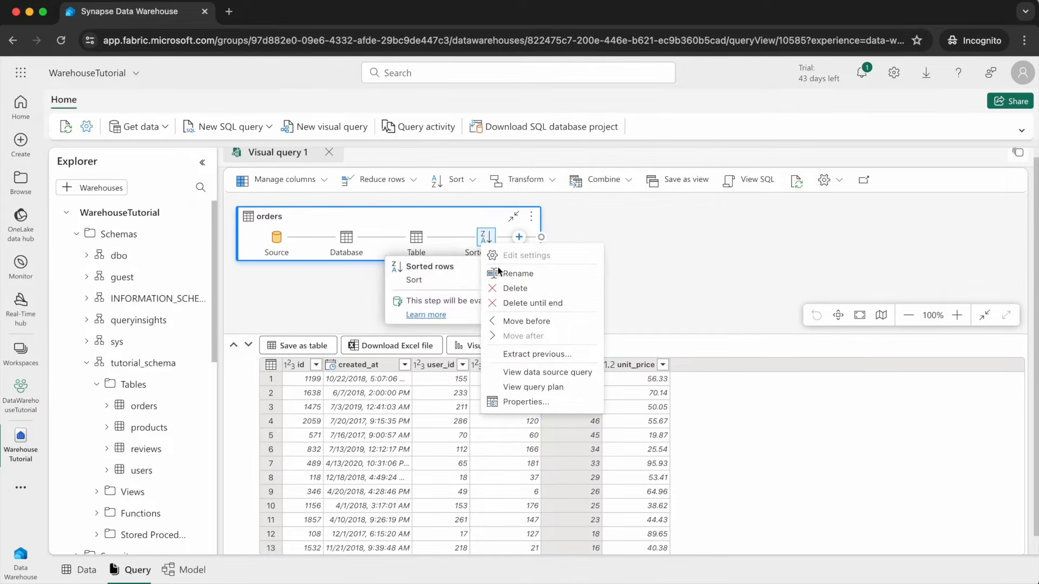
{"action": "left_click", "coordinate": [505, 287]}
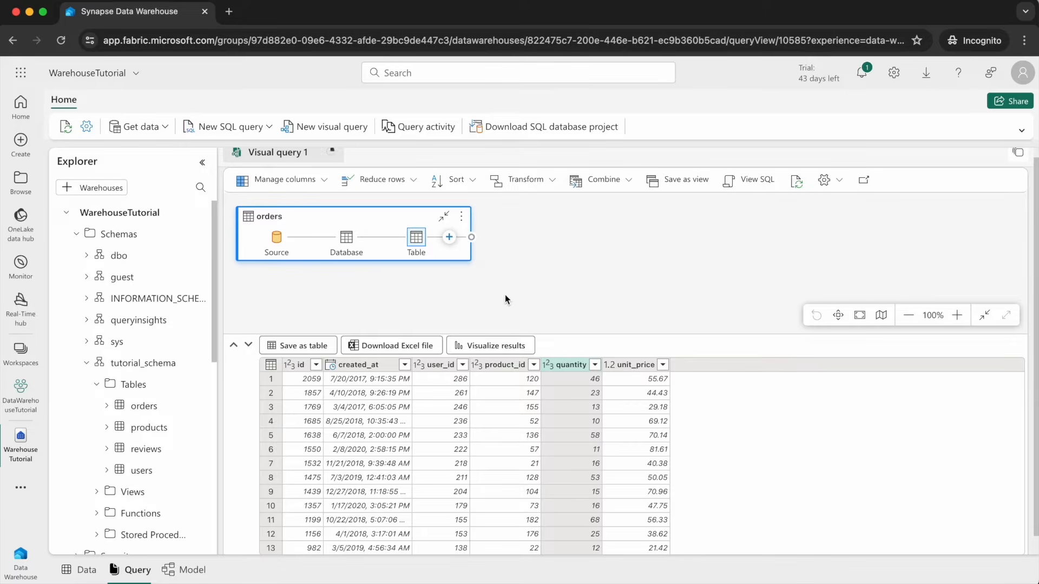
View the data types available for the id column of the orders query.
{"action": "left_click", "coordinate": [290, 366]}
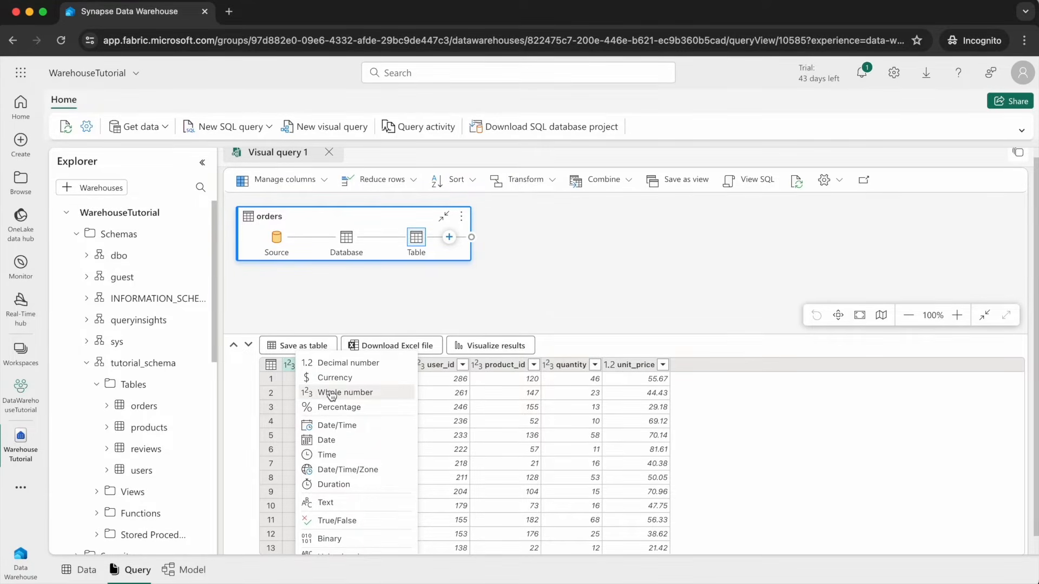
{"action": "left_click", "coordinate": [464, 314]}
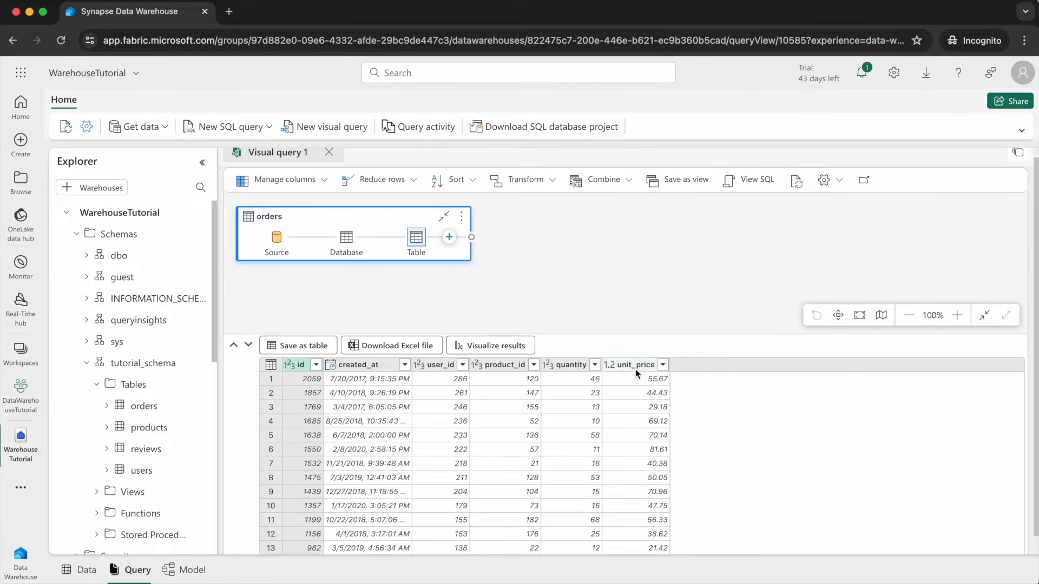
Filter the orders rows to keep those where quantity is greater than or equal to 20.
{"action": "left_click", "coordinate": [571, 365]}
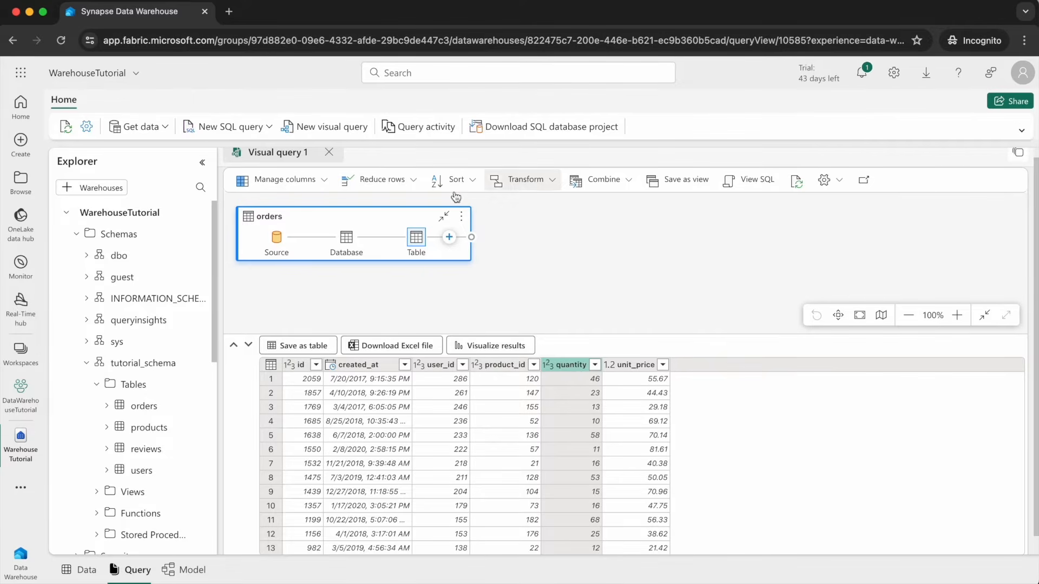
{"action": "left_click", "coordinate": [406, 179]}
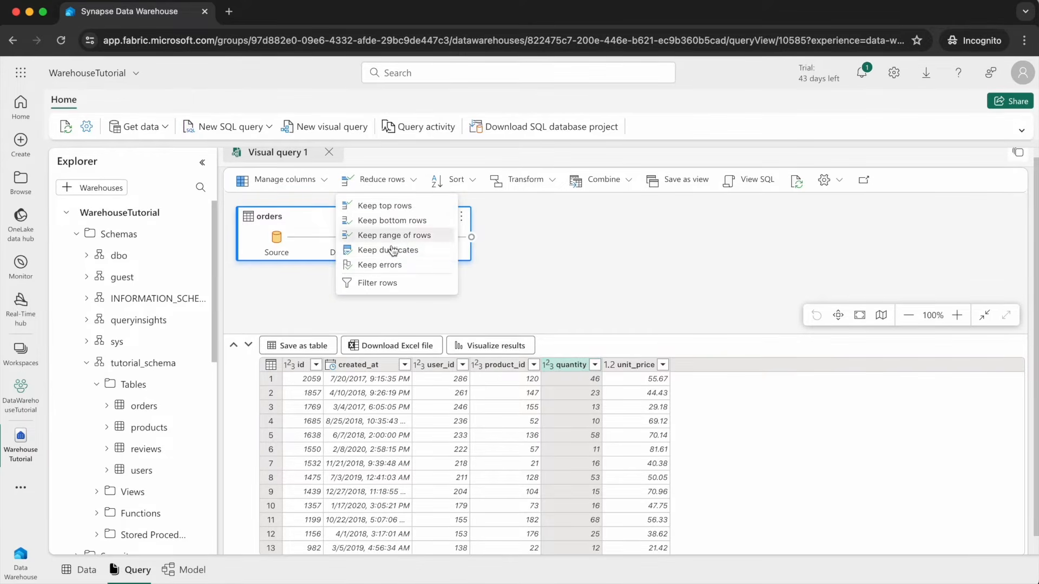
{"action": "left_click", "coordinate": [374, 283]}
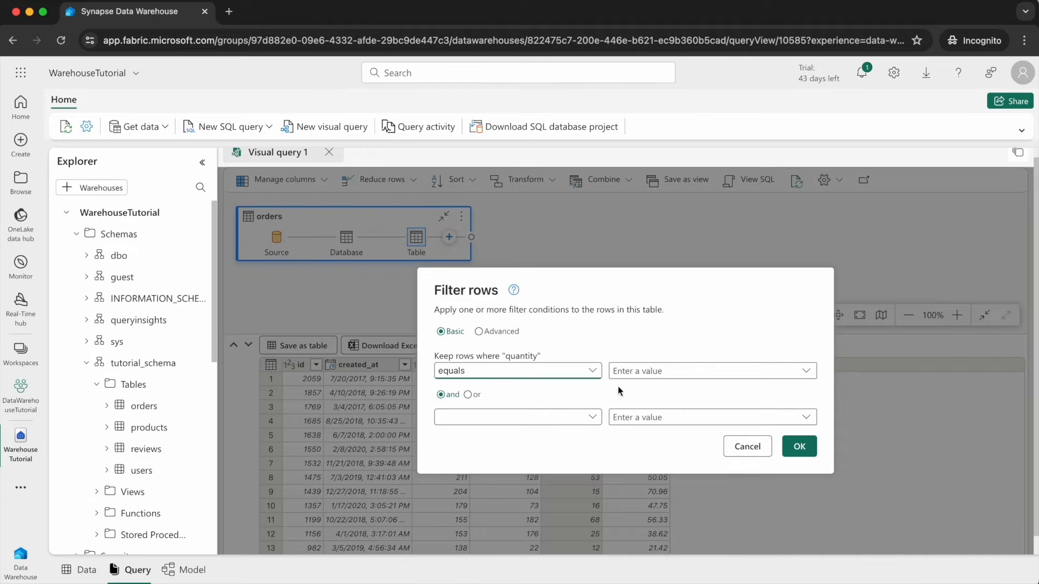
{"action": "left_click", "coordinate": [520, 373]}
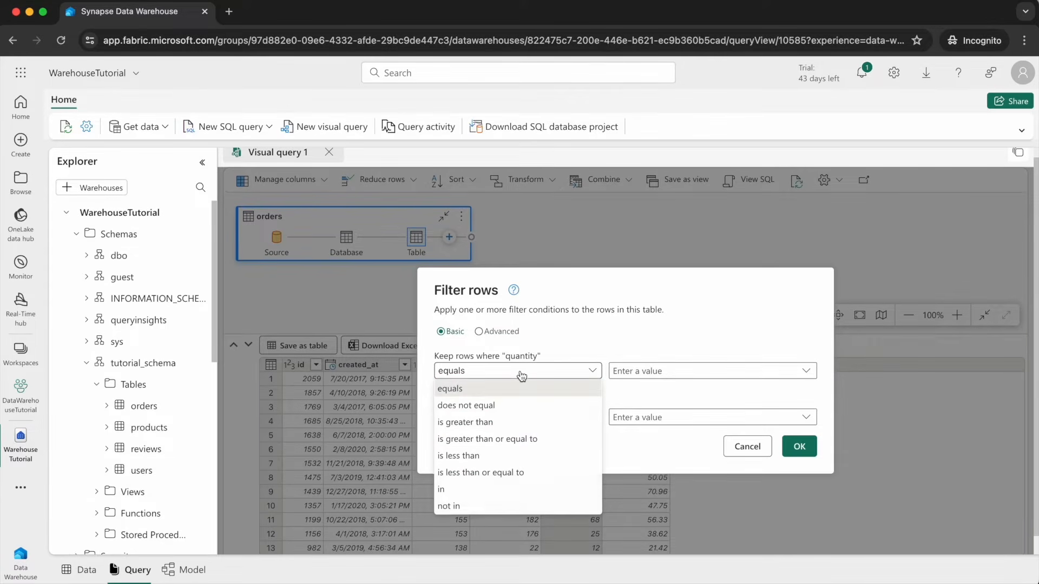
{"action": "left_click", "coordinate": [499, 439]}
{"action": "left_click", "coordinate": [649, 372]}
{"action": "type", "text": "20"}
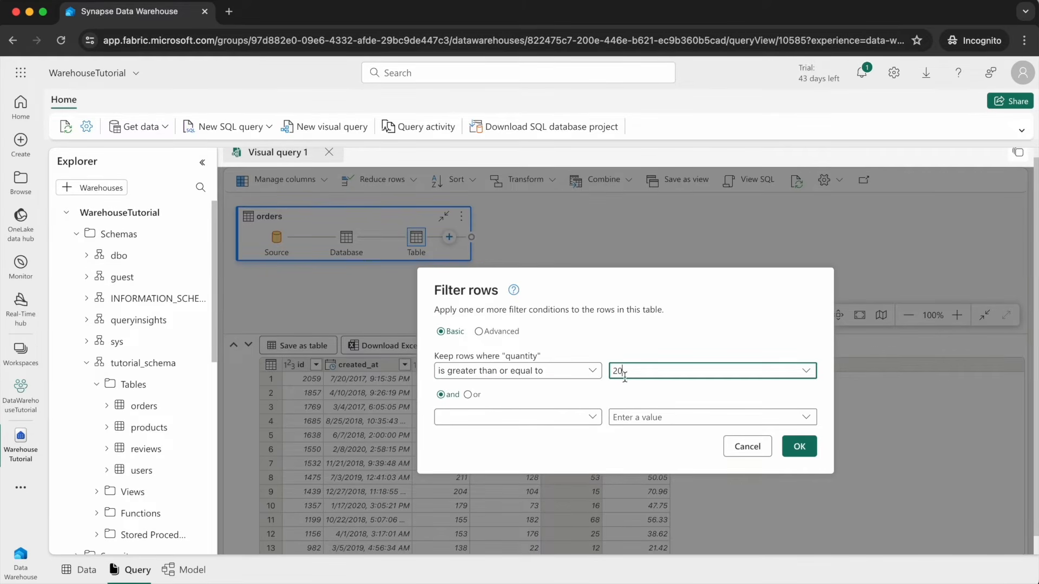
{"action": "left_click", "coordinate": [796, 446]}
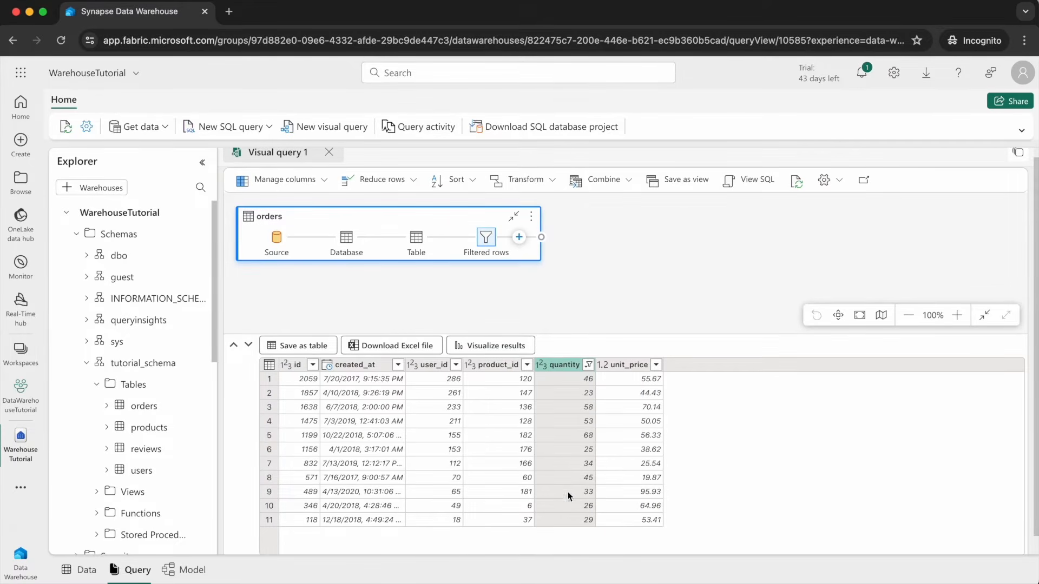
Delete the Filtered rows step from the orders query.
{"action": "right_click", "coordinate": [486, 238]}
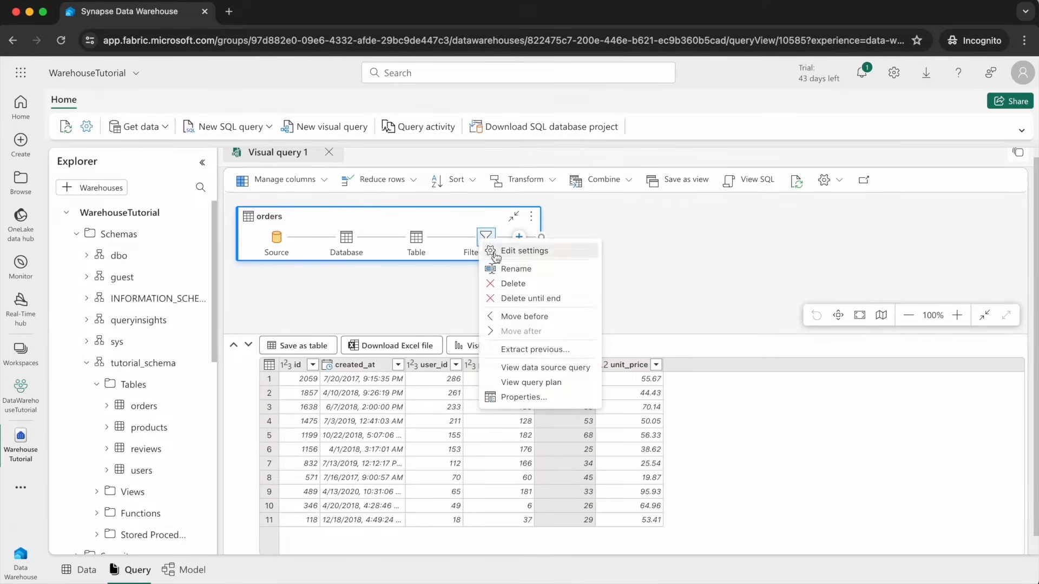
{"action": "left_click", "coordinate": [509, 284]}
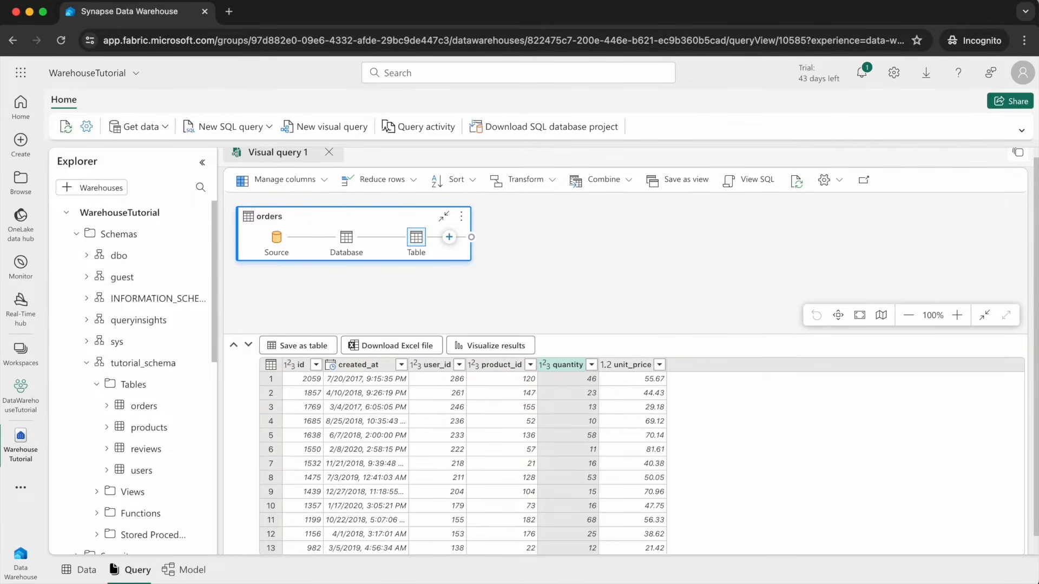
Review the commands for managing columns, reducing rows, sorting, transforming and combining, plus the full list of steps that can follow the Table step.
{"action": "left_click", "coordinate": [323, 181]}
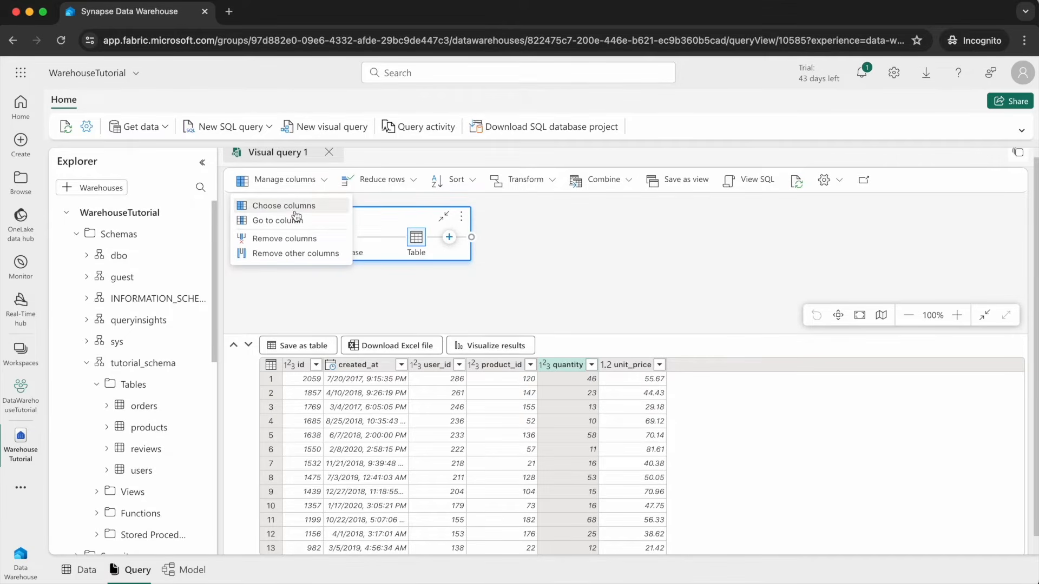
{"action": "left_click", "coordinate": [415, 182]}
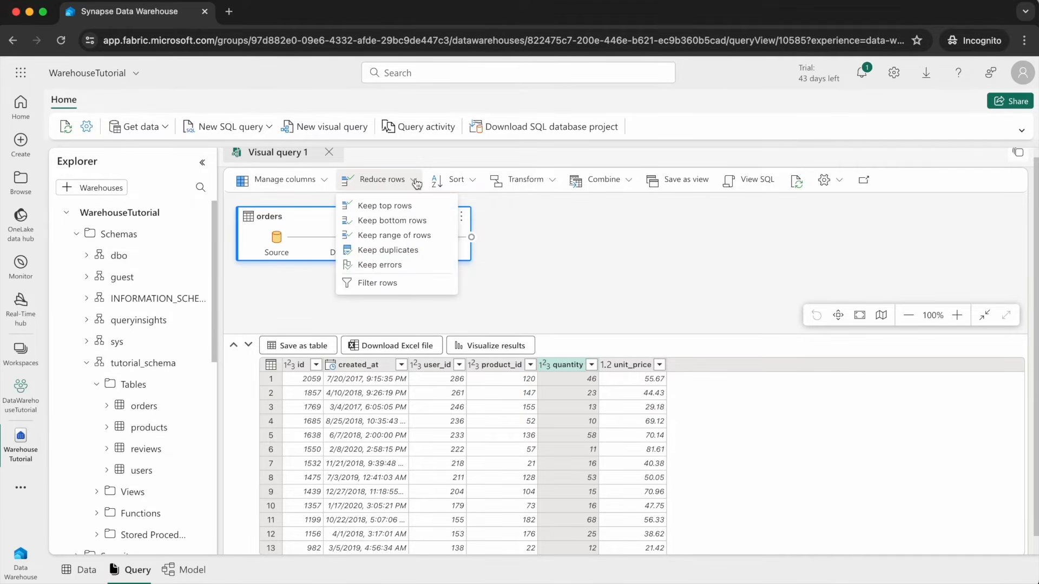
{"action": "left_click", "coordinate": [456, 179]}
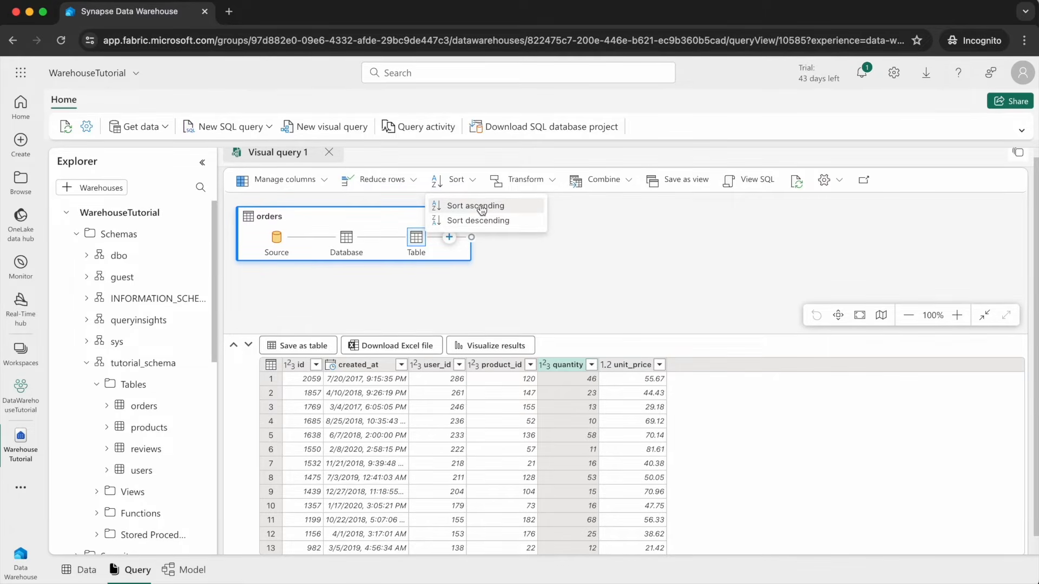
{"action": "left_click", "coordinate": [553, 185]}
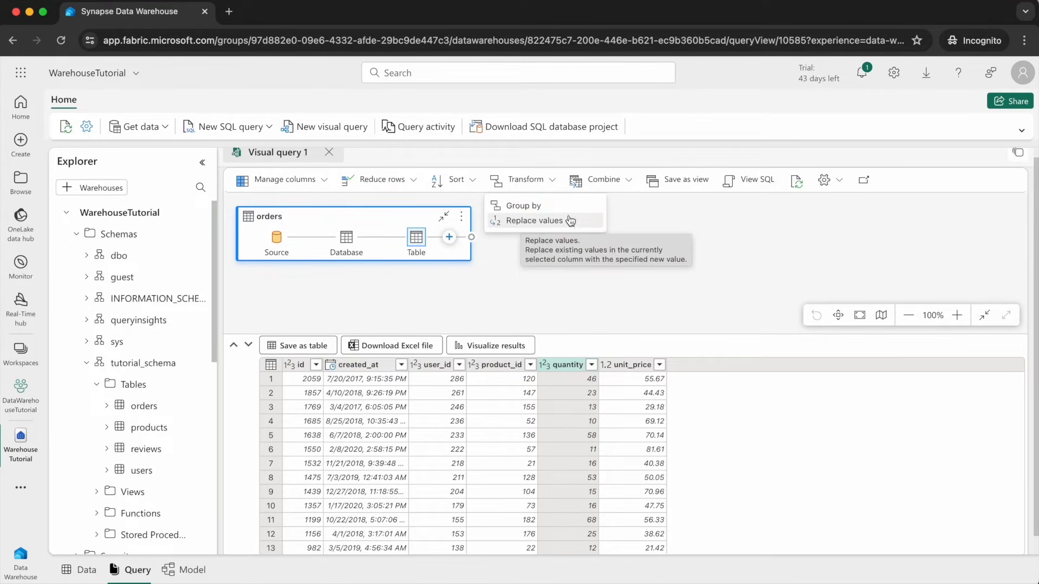
{"action": "left_click", "coordinate": [629, 181]}
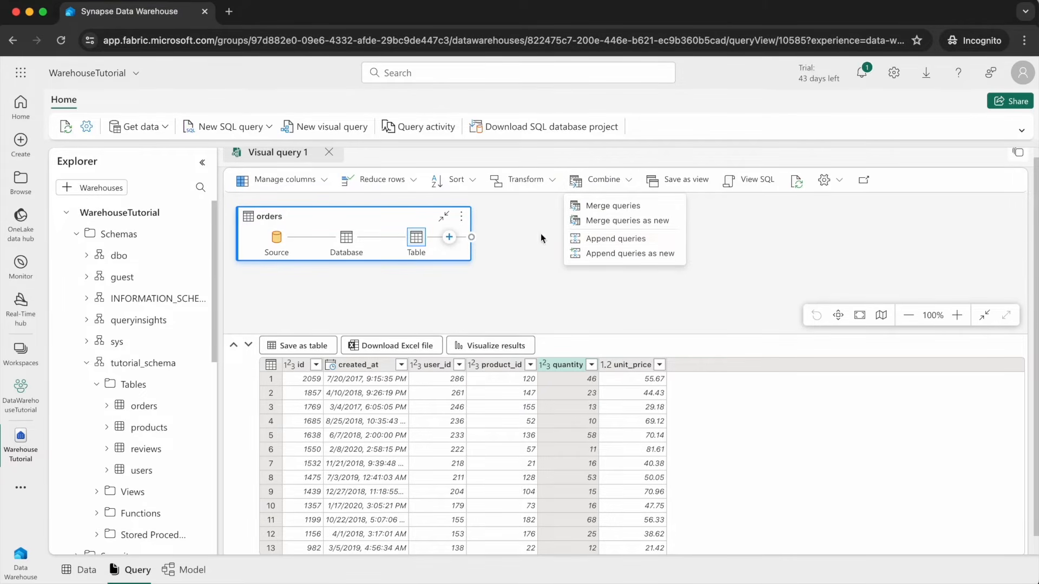
{"action": "left_click", "coordinate": [450, 238]}
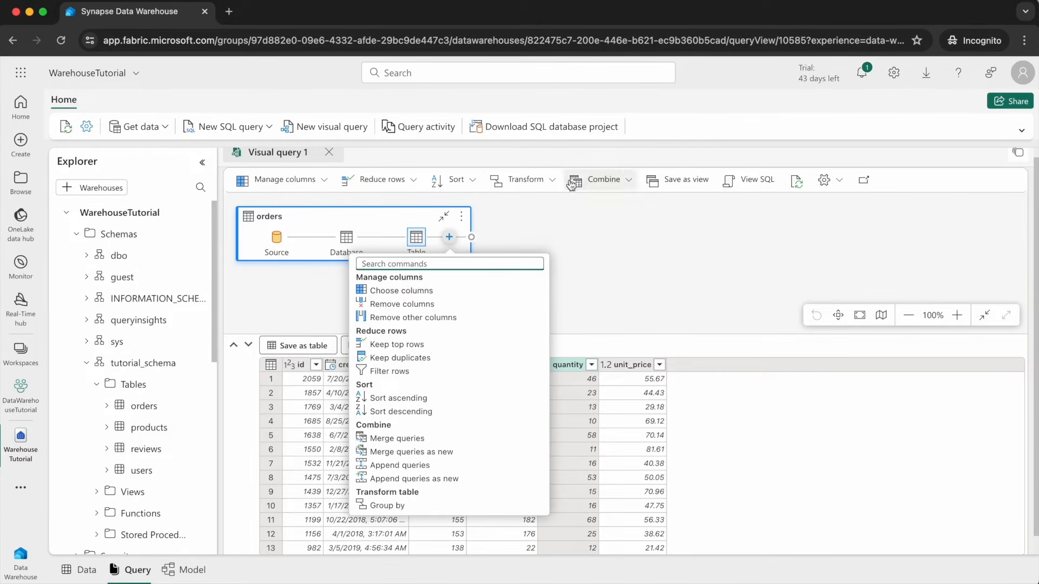
{"action": "scroll", "coordinate": [399, 424], "scroll_direction": "down", "scroll_amount": 5}
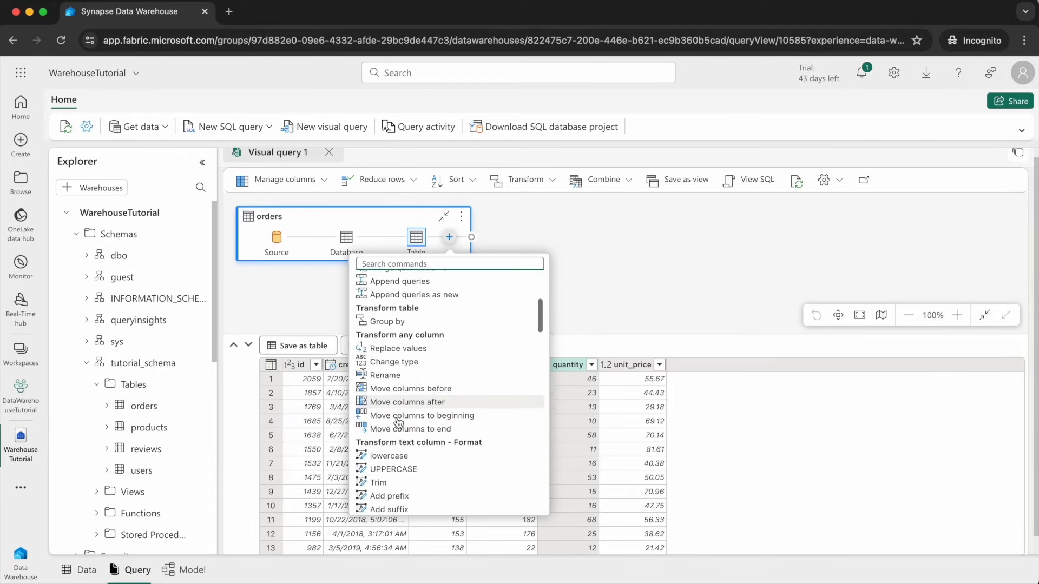
{"action": "scroll", "coordinate": [399, 424], "scroll_direction": "down", "scroll_amount": 2}
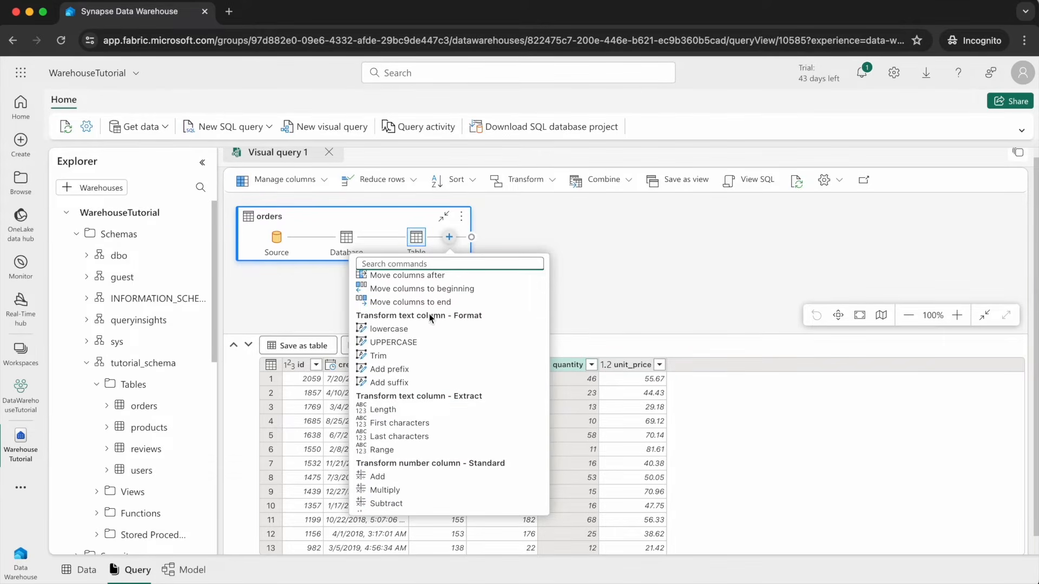
{"action": "scroll", "coordinate": [458, 364], "scroll_direction": "down", "scroll_amount": 3}
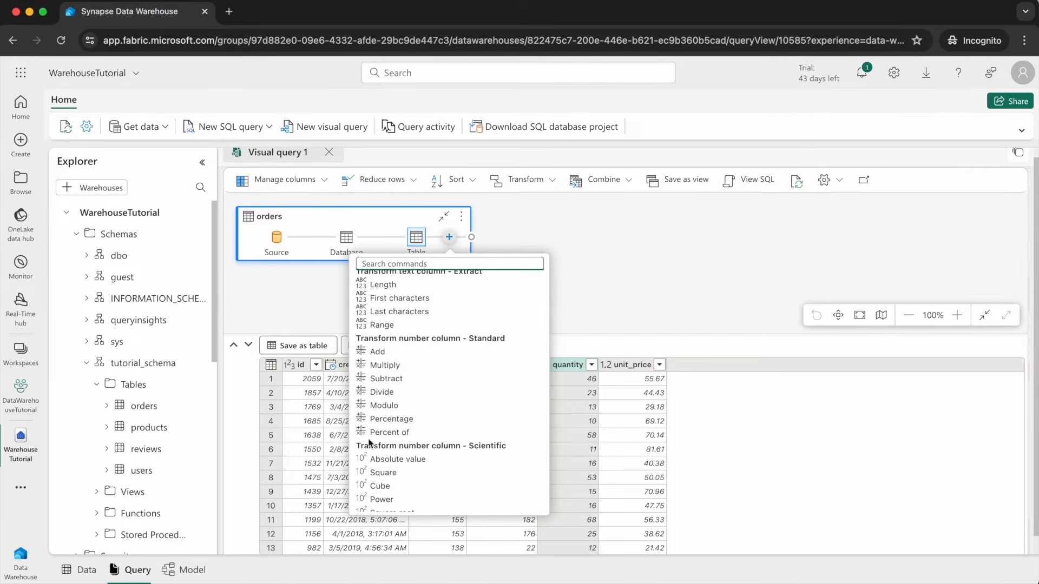
{"action": "left_click", "coordinate": [612, 283]}
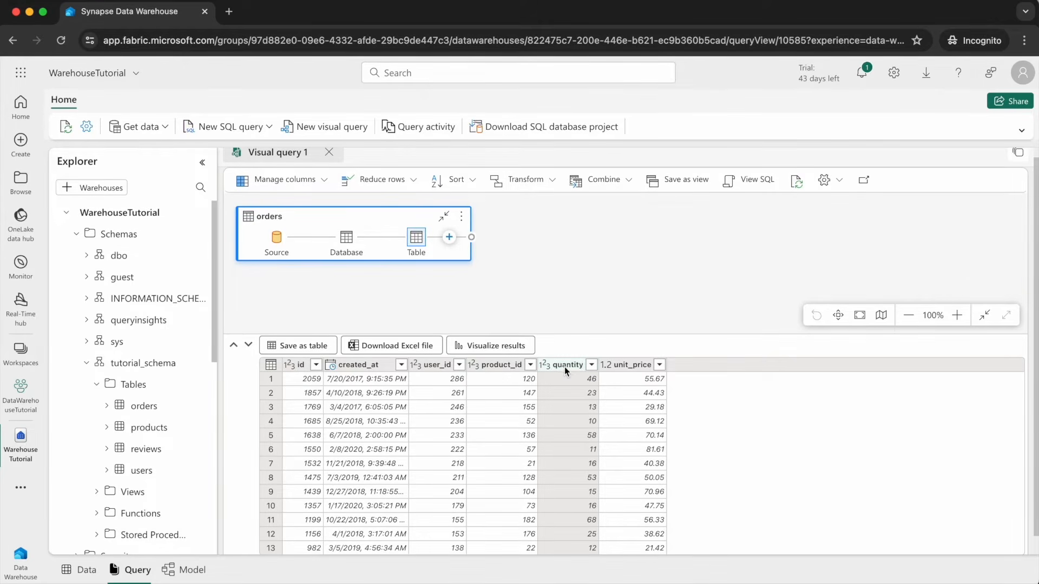
Add a column to the orders query that multiplies the quantity and unit_price columns.
{"action": "left_click", "coordinate": [631, 365]}
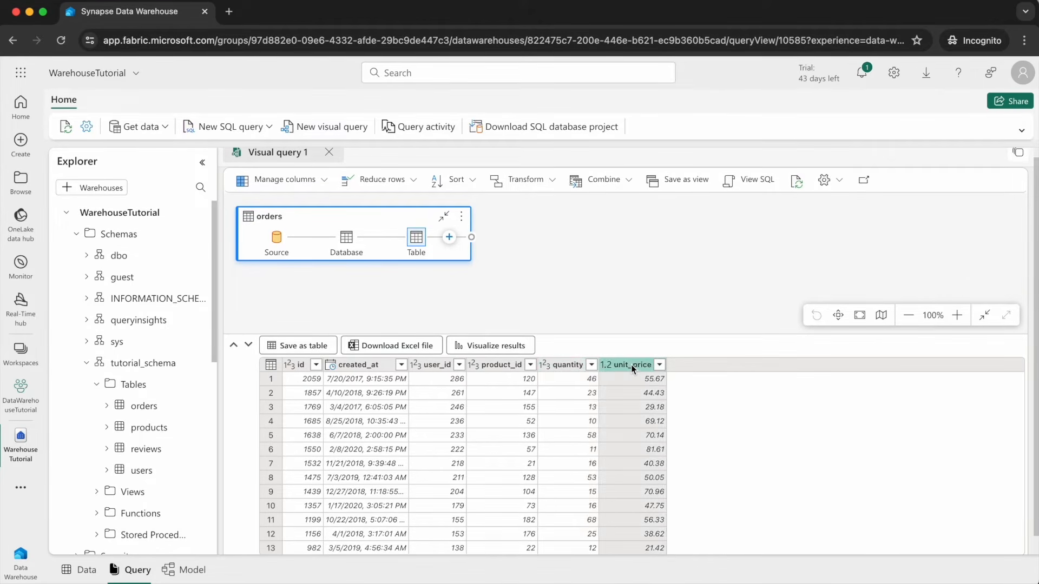
{"action": "left_click", "coordinate": [562, 365], "text": "ctrl"}
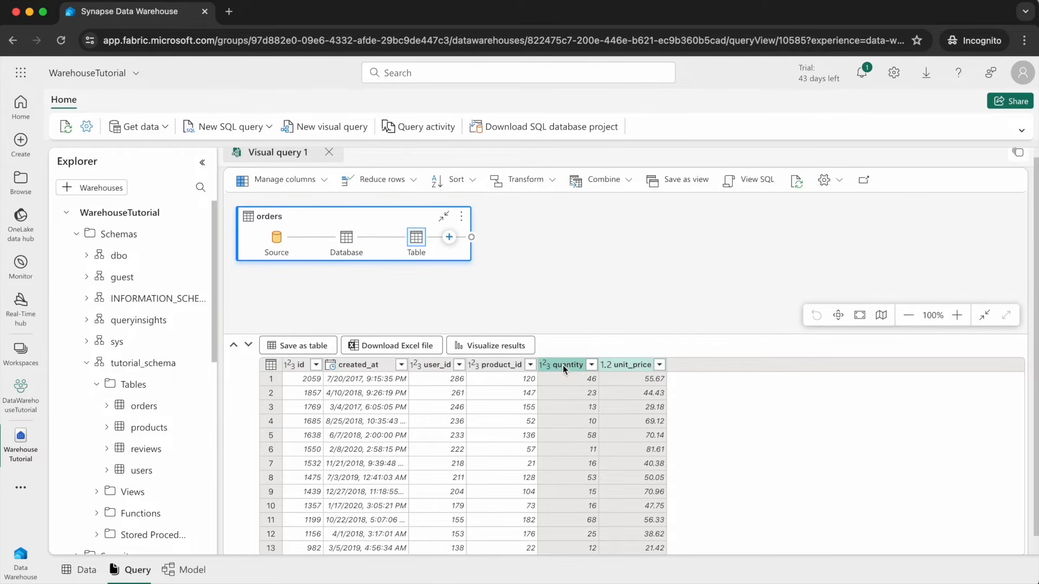
{"action": "left_click", "coordinate": [449, 237]}
{"action": "type", "text": "mult"}
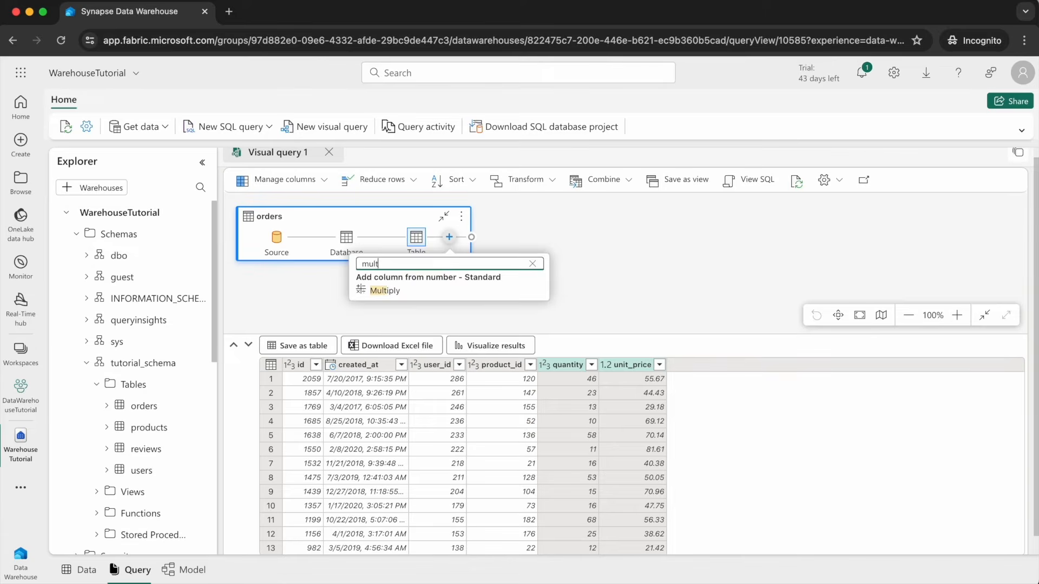
{"action": "left_click", "coordinate": [384, 291]}
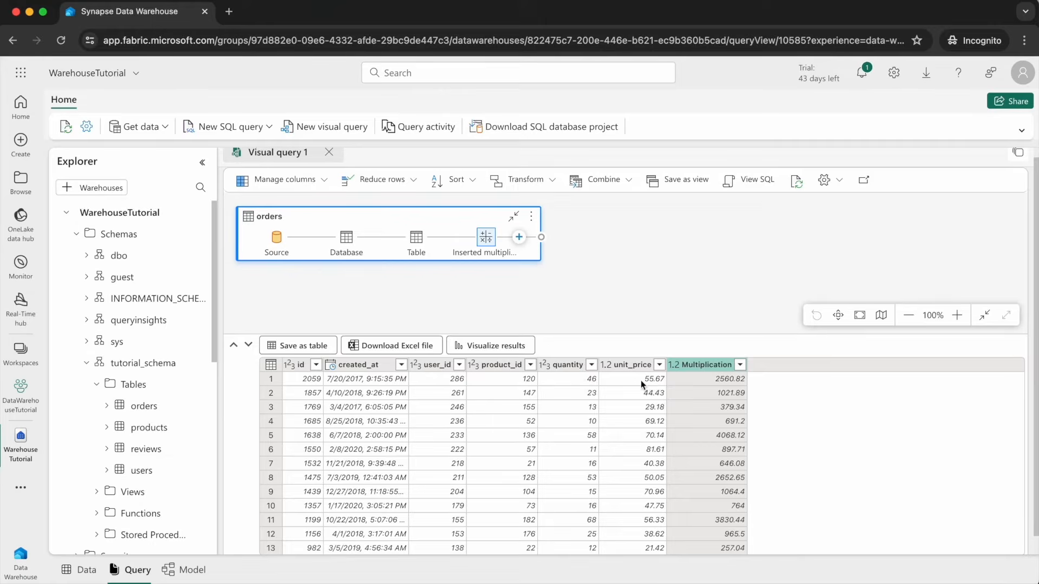
Rename the new Multiplication column to order_total.
{"action": "double_click", "coordinate": [700, 366]}
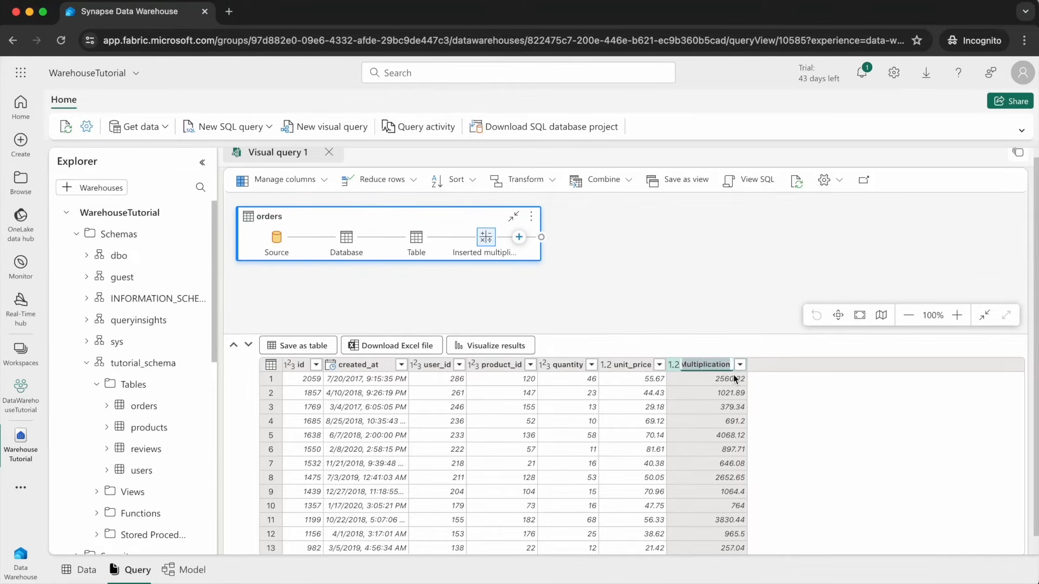
{"action": "type", "text": "o"}
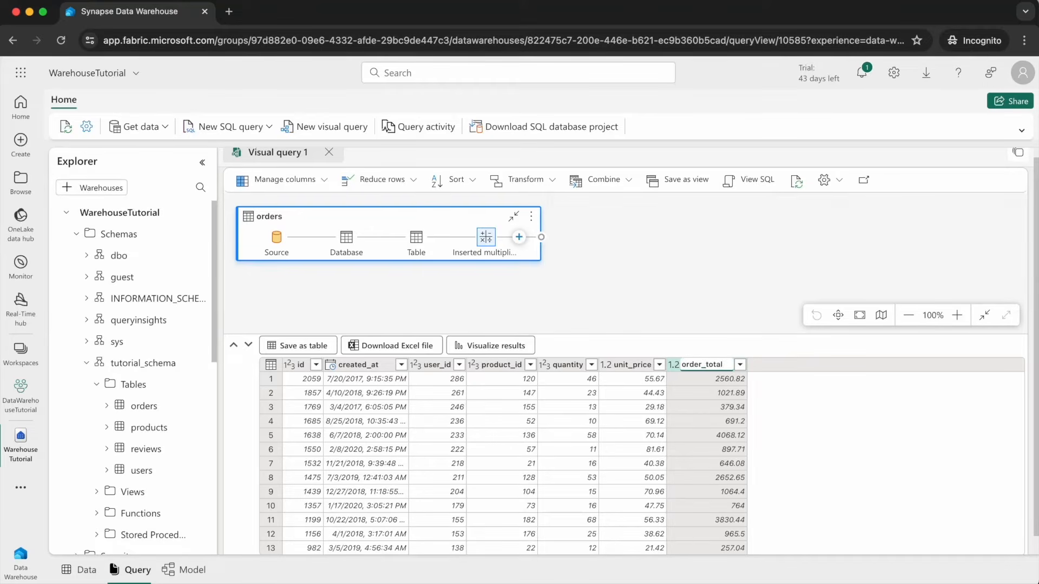
{"action": "type", "text": "rder_total"}
{"action": "key", "text": "Return"}
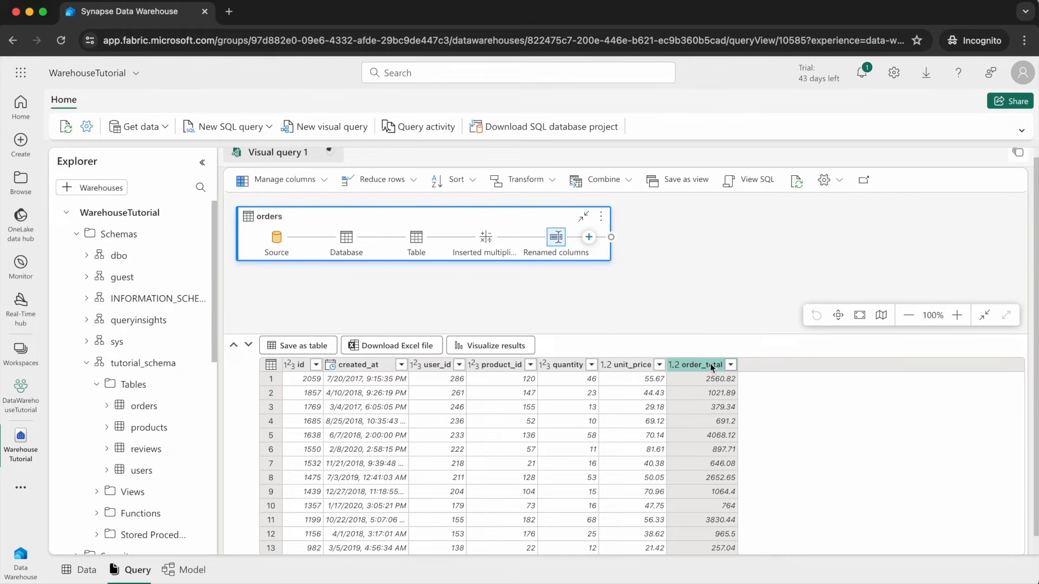
Enlarge the query canvas and add the products table to it below the orders query.
{"action": "mouse_move", "coordinate": [561, 248]}
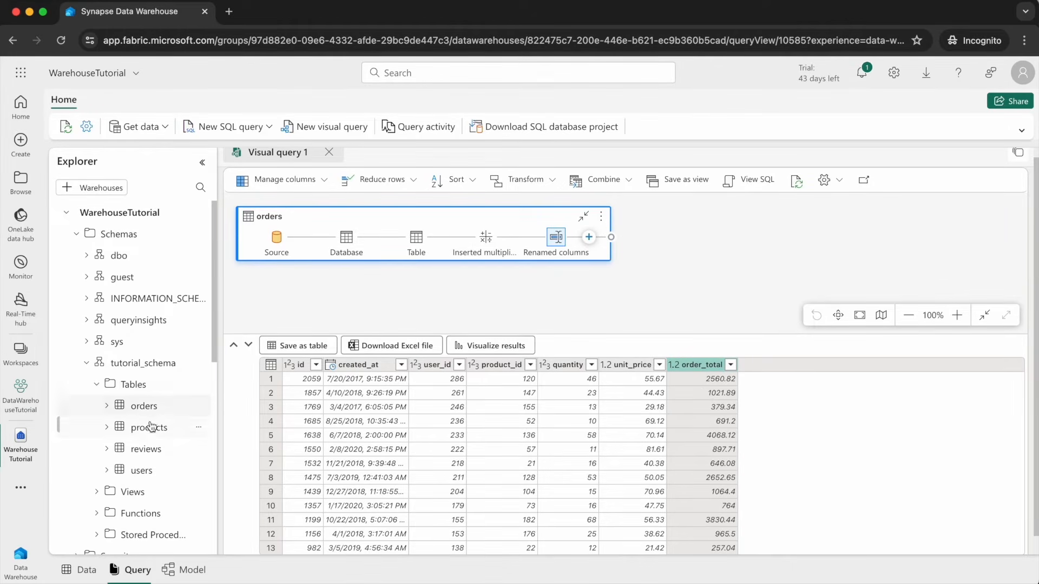
{"action": "left_click_drag", "start_coordinate": [596, 335], "coordinate": [533, 369]}
{"action": "left_click_drag", "start_coordinate": [151, 427], "coordinate": [344, 309]}
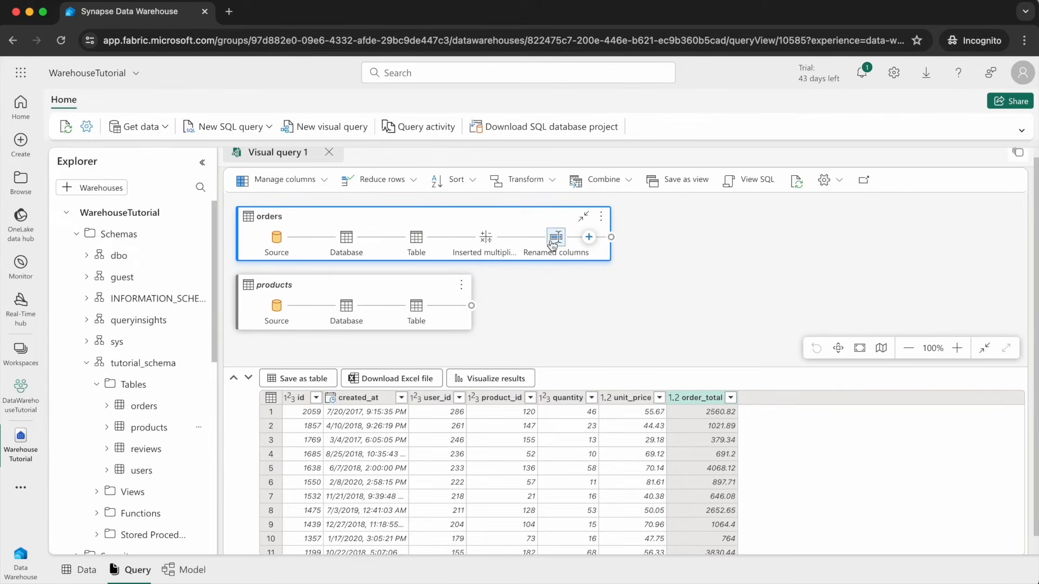
Compare the products data with the orders data, examining the product_id column as the link between the two tables.
{"action": "mouse_move", "coordinate": [571, 252]}
{"action": "left_click", "coordinate": [416, 307]}
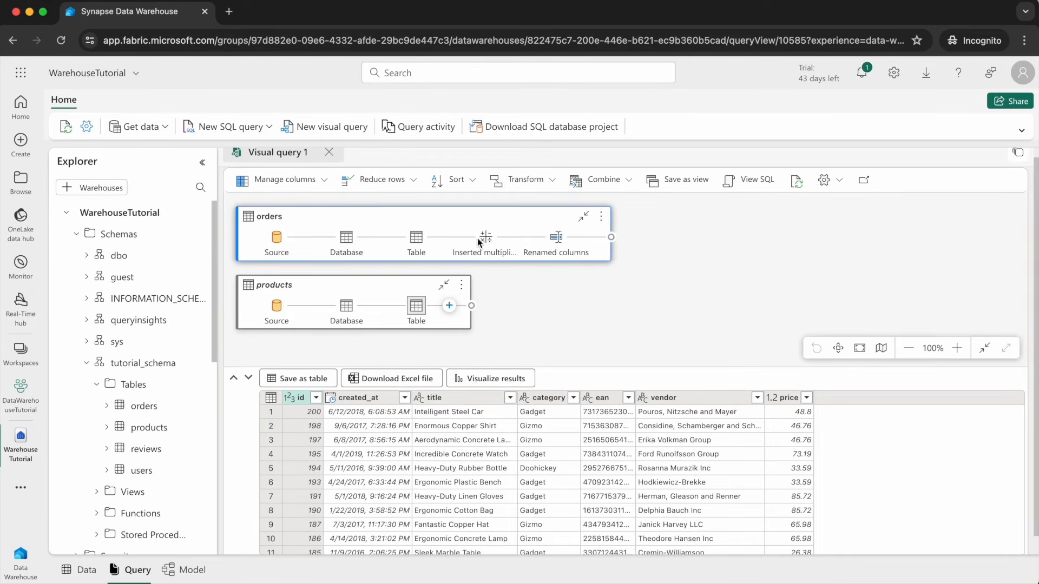
{"action": "left_click", "coordinate": [556, 238]}
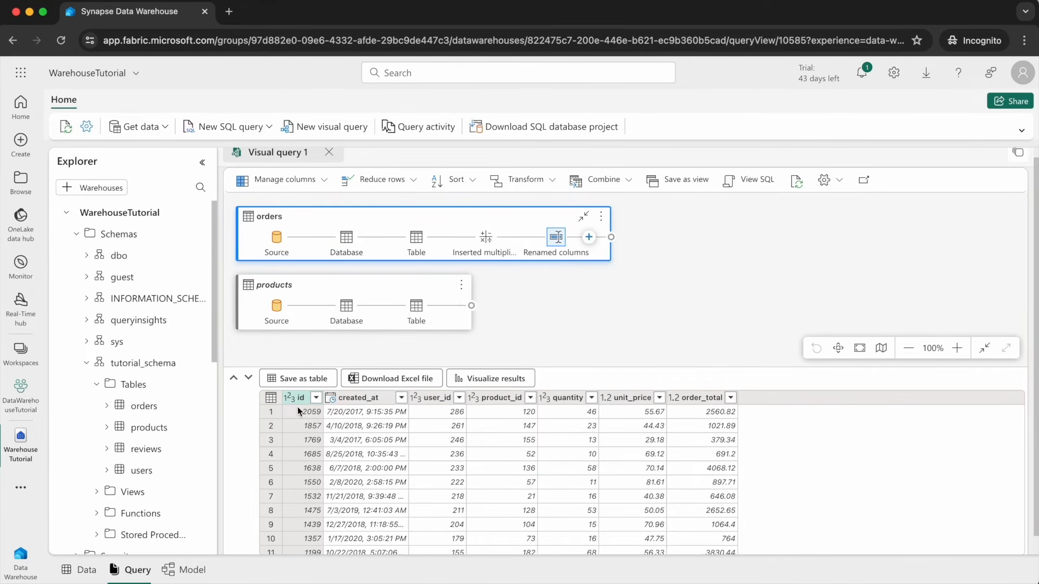
{"action": "left_click", "coordinate": [497, 400]}
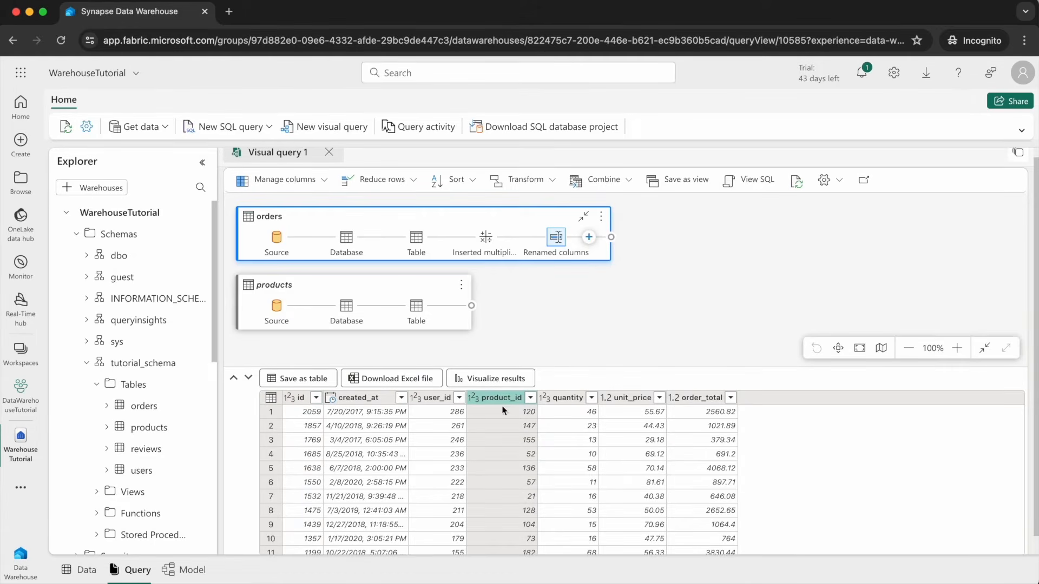
{"action": "left_click", "coordinate": [426, 309]}
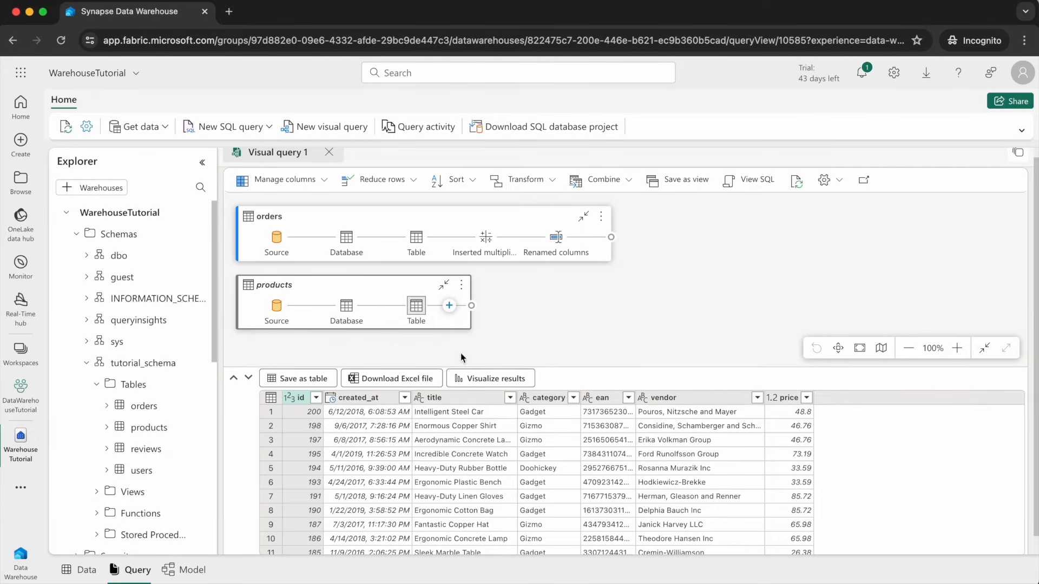
{"action": "left_click", "coordinate": [545, 214]}
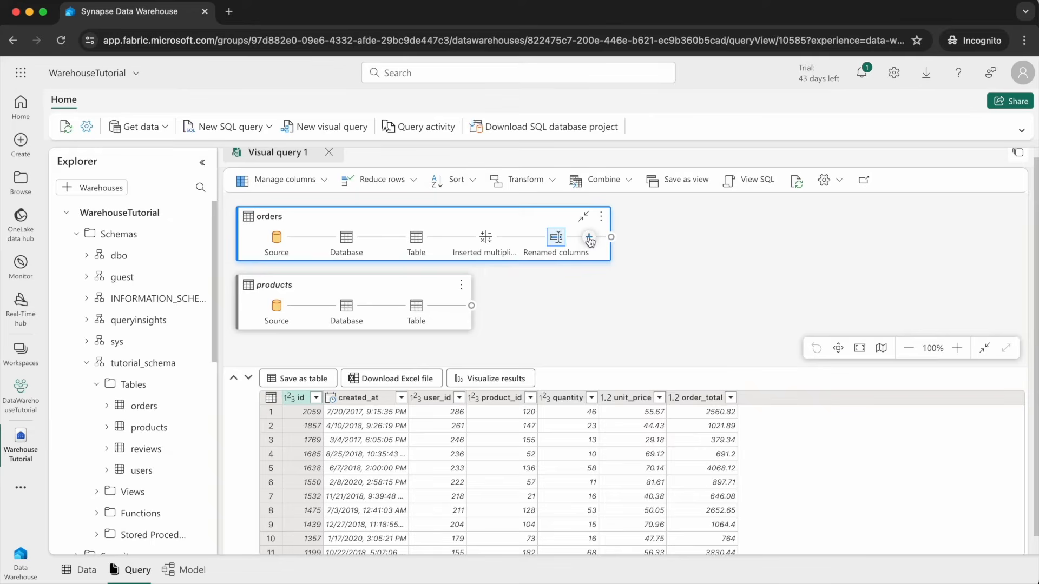
Set up a merge of the orders query with products as the right table, matching product_id to id.
{"action": "left_click", "coordinate": [590, 239]}
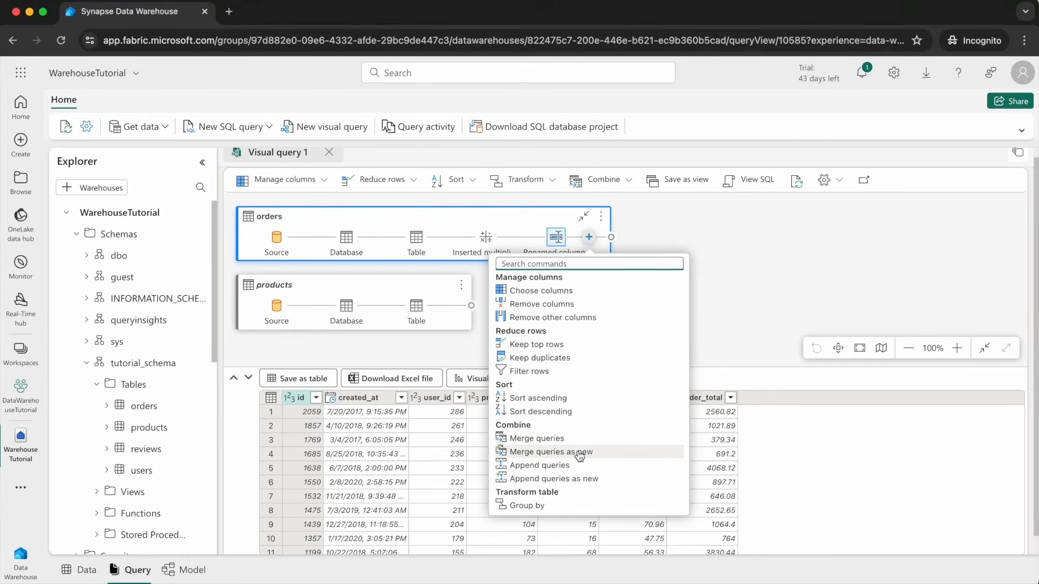
{"action": "left_click", "coordinate": [563, 440]}
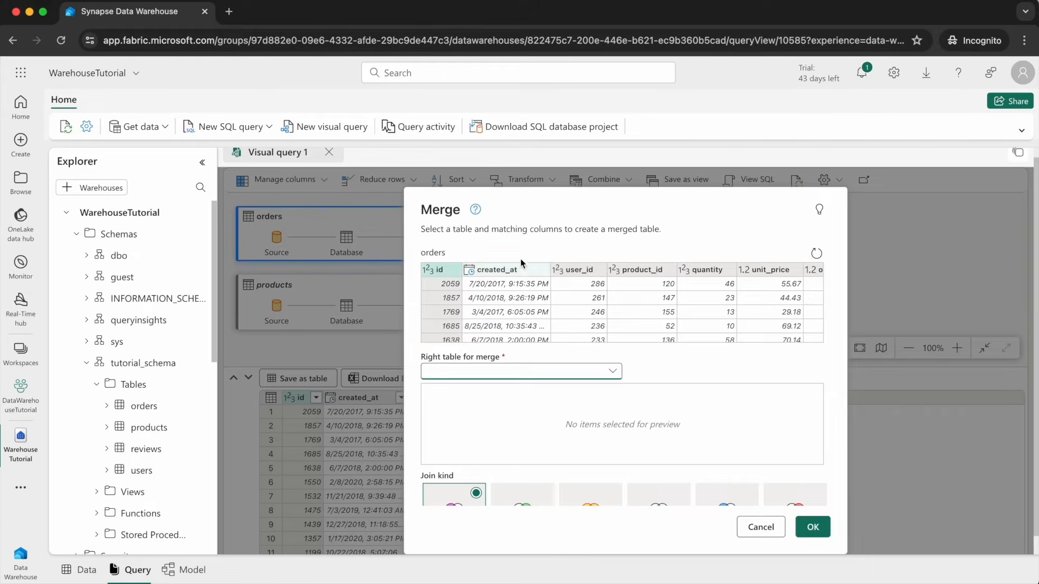
{"action": "scroll", "coordinate": [551, 311], "scroll_direction": "down", "scroll_amount": 3}
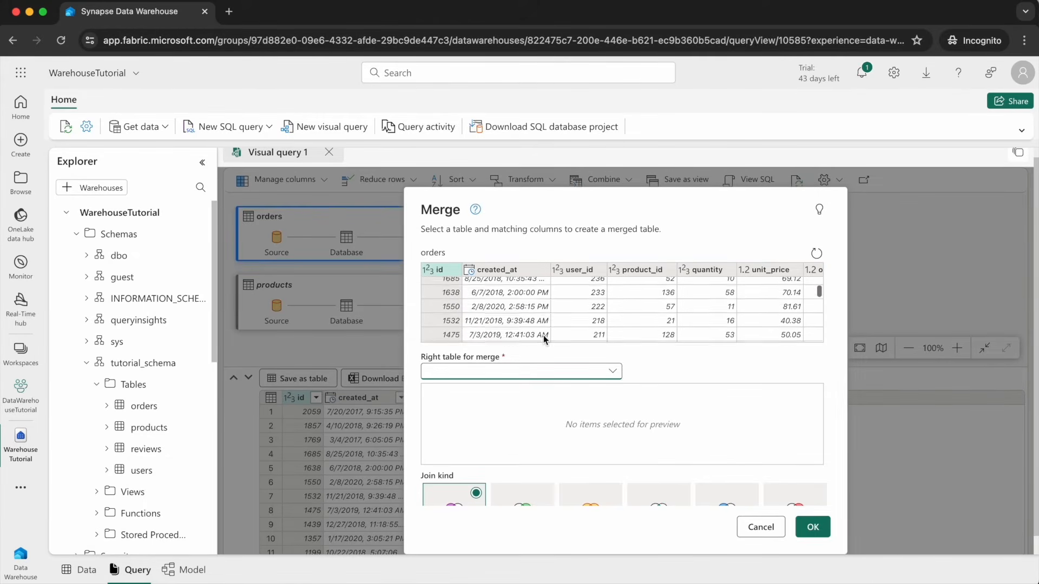
{"action": "left_click", "coordinate": [639, 270]}
{"action": "left_click", "coordinate": [508, 372]}
{"action": "left_click", "coordinate": [455, 405]}
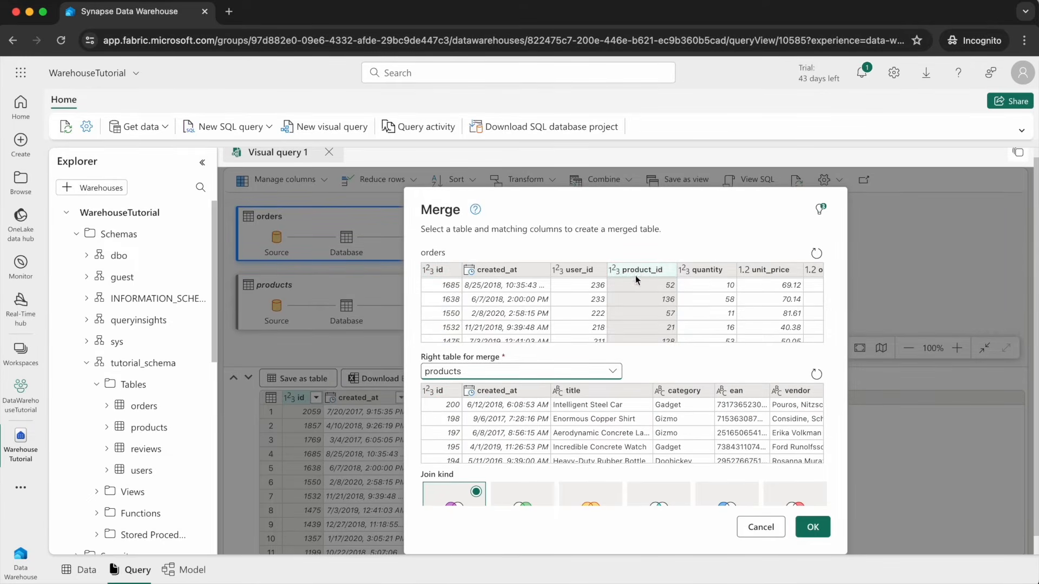
{"action": "left_click", "coordinate": [438, 390]}
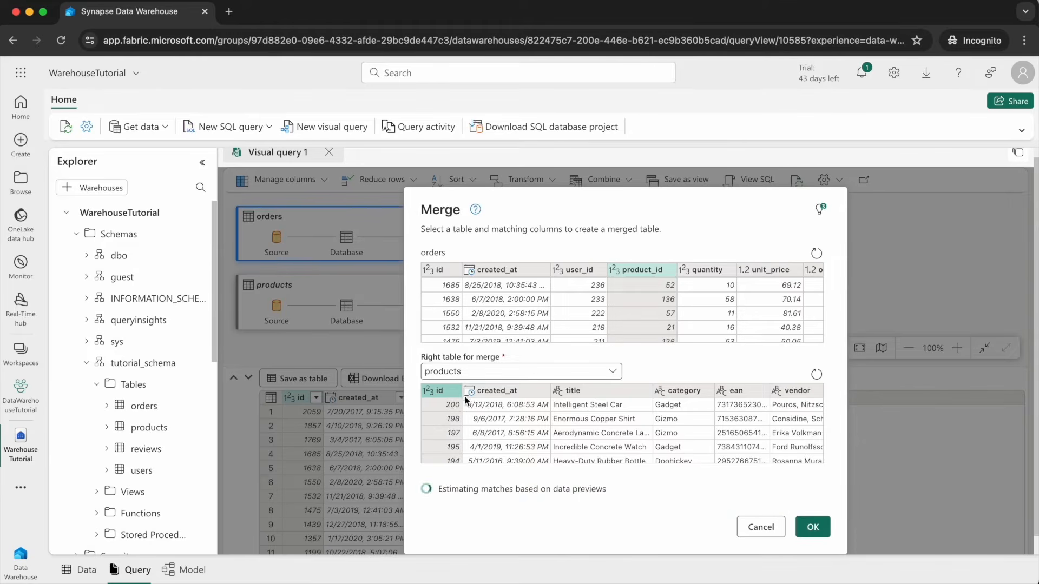
Examine the selected matching columns, the available join kinds and the estimated row matches for the merge.
{"action": "scroll", "coordinate": [579, 401], "scroll_direction": "down", "scroll_amount": 1}
{"action": "scroll", "coordinate": [579, 401], "scroll_direction": "down", "scroll_amount": 5}
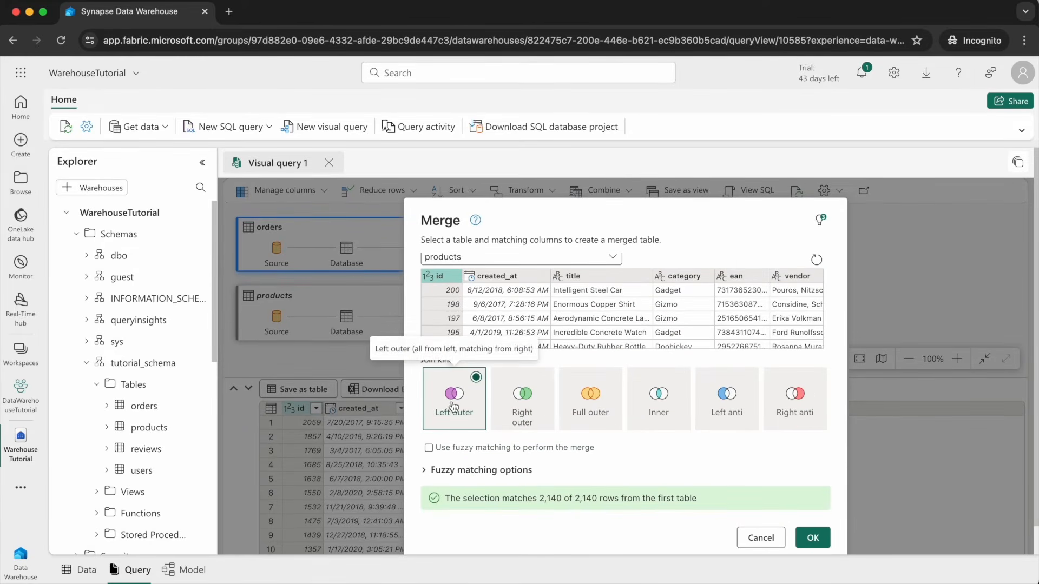
{"action": "scroll", "coordinate": [668, 450], "scroll_direction": "up", "scroll_amount": 2}
{"action": "scroll", "coordinate": [668, 449], "scroll_direction": "up", "scroll_amount": 2}
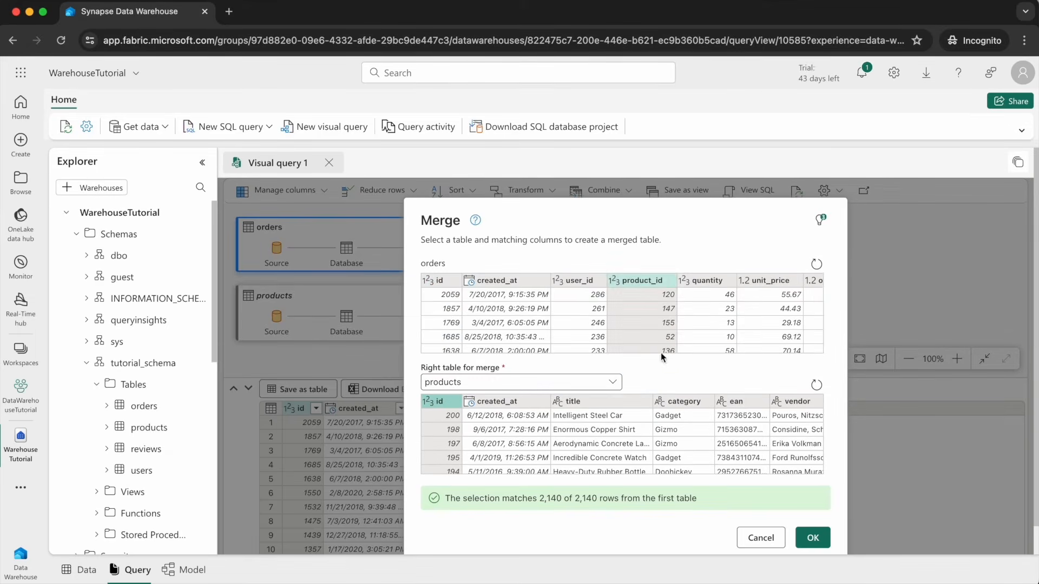
{"action": "scroll", "coordinate": [676, 386], "scroll_direction": "down", "scroll_amount": 4}
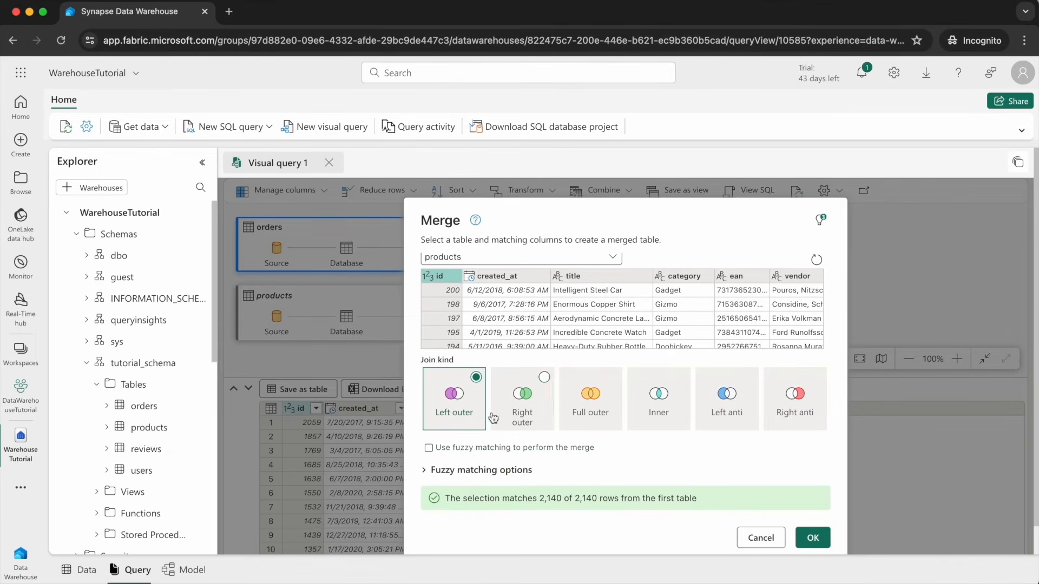
{"action": "left_click_drag", "start_coordinate": [539, 499], "coordinate": [601, 504]}
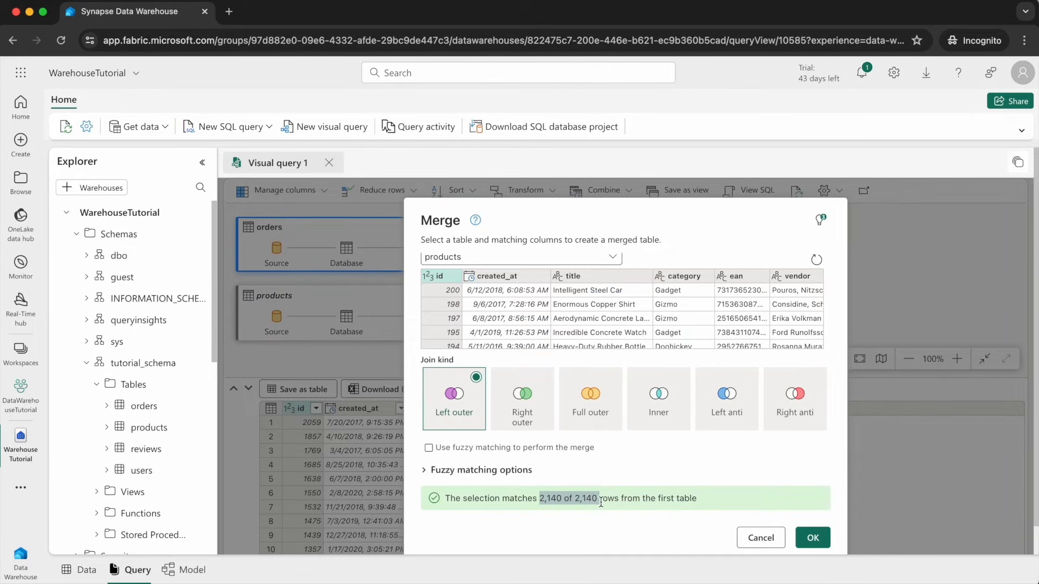
Try merging products directly into the orders query, compare it with the previous step, and remove the Merged queries step.
{"action": "left_click", "coordinate": [813, 538]}
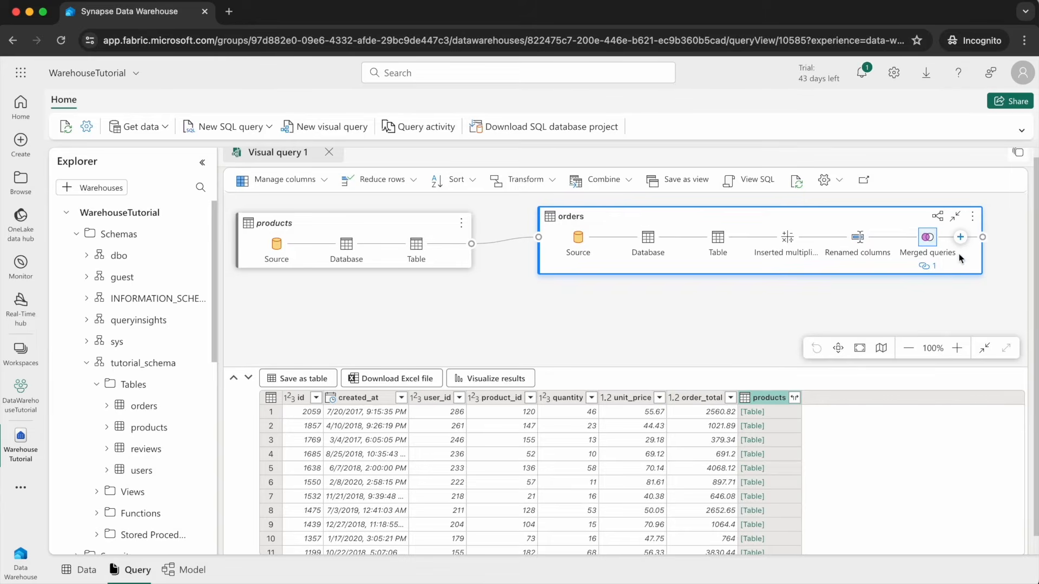
{"action": "mouse_move", "coordinate": [927, 243]}
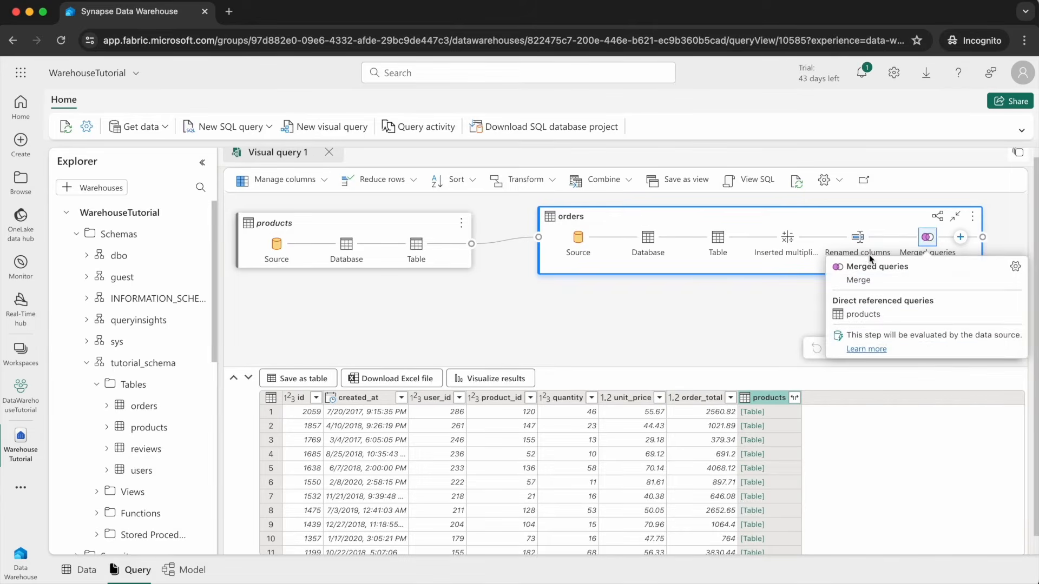
{"action": "left_click", "coordinate": [858, 239]}
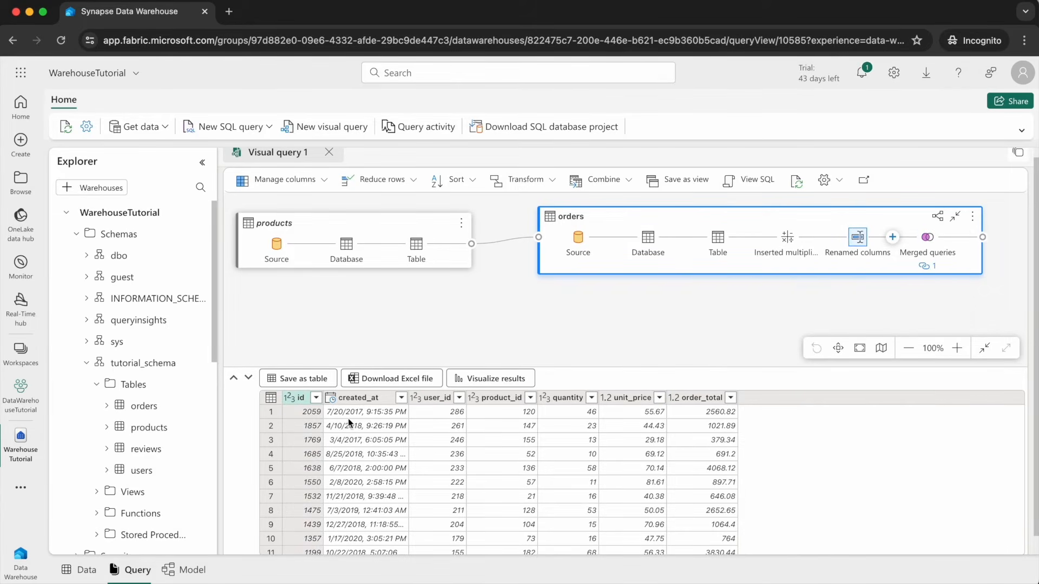
{"action": "left_click", "coordinate": [927, 242]}
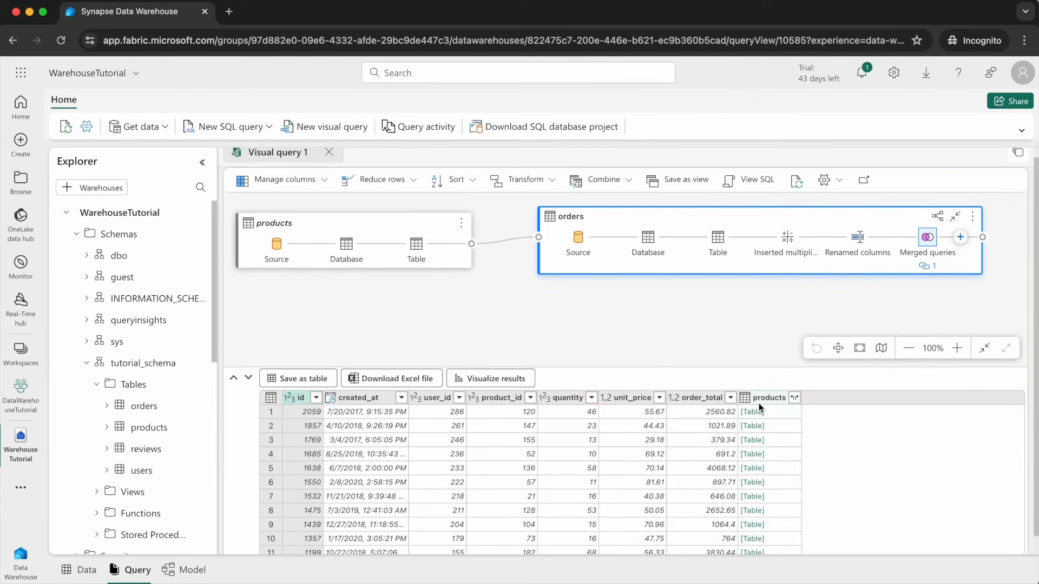
{"action": "right_click", "coordinate": [927, 237]}
{"action": "left_click", "coordinate": [945, 286]}
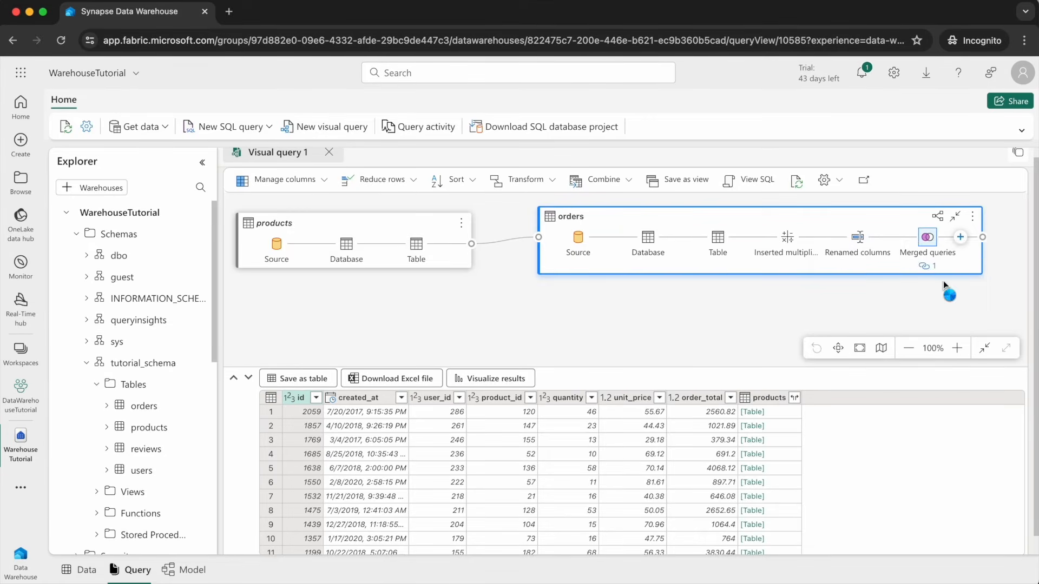
Merge the orders query with products as a new query, matching product_id to id with a left outer join.
{"action": "left_click", "coordinate": [591, 237]}
{"action": "type", "text": "mer"}
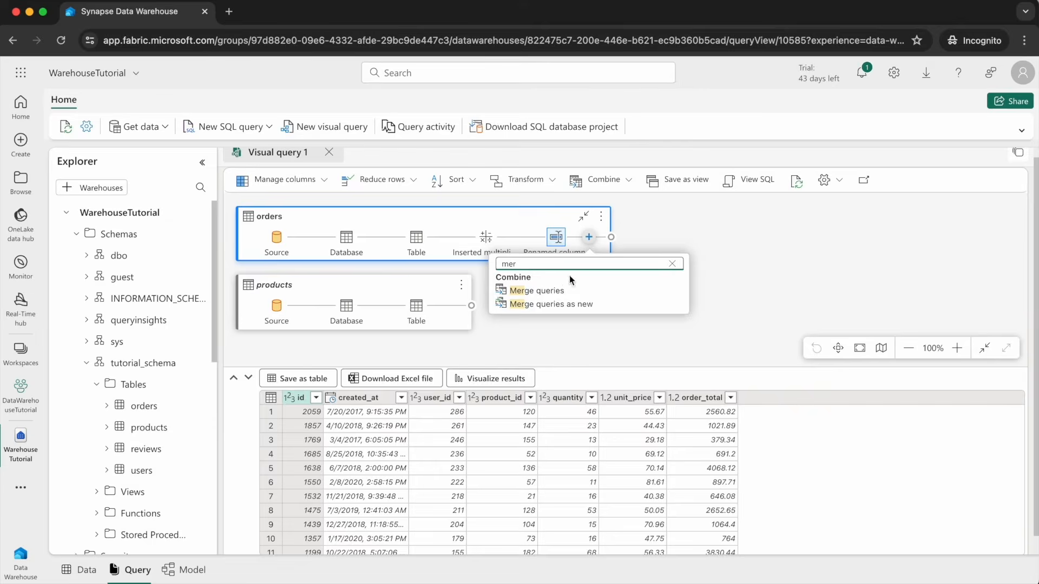
{"action": "left_click", "coordinate": [551, 302]}
{"action": "scroll", "coordinate": [454, 401], "scroll_direction": "down", "scroll_amount": 2}
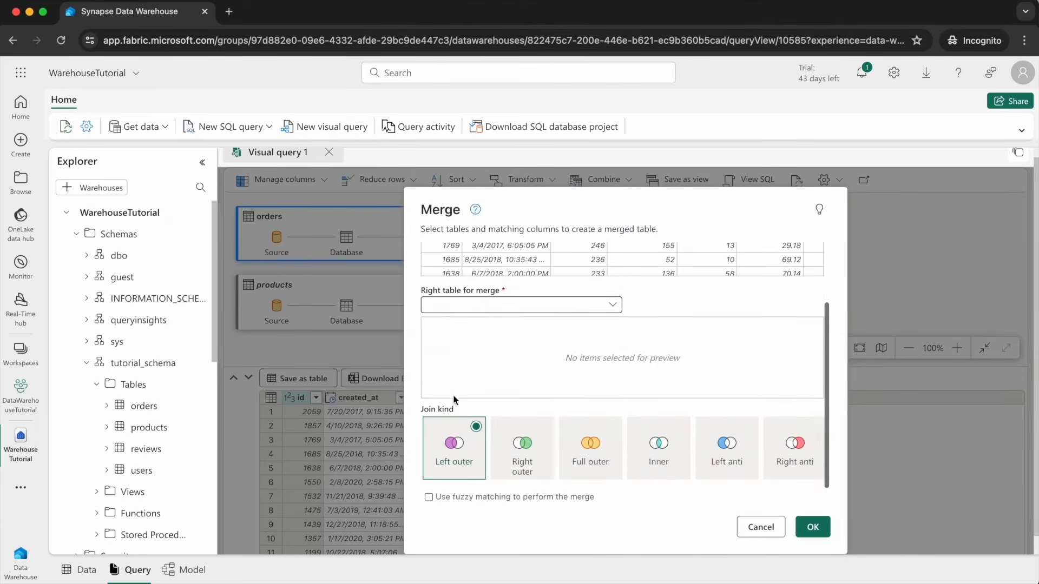
{"action": "left_click", "coordinate": [487, 305]}
{"action": "left_click", "coordinate": [490, 338]}
{"action": "scroll", "coordinate": [600, 333], "scroll_direction": "up", "scroll_amount": 3}
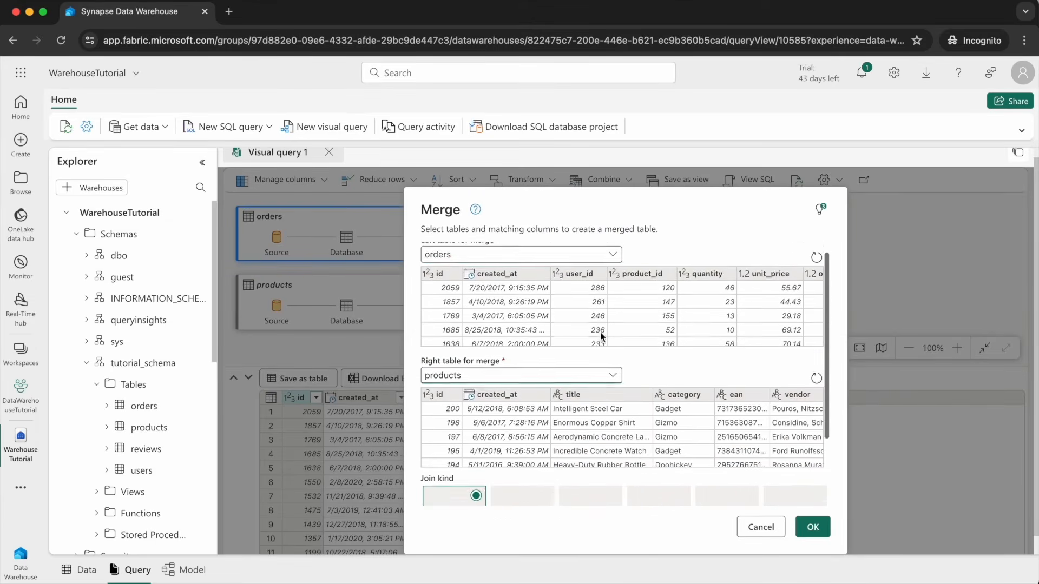
{"action": "left_click", "coordinate": [644, 287]}
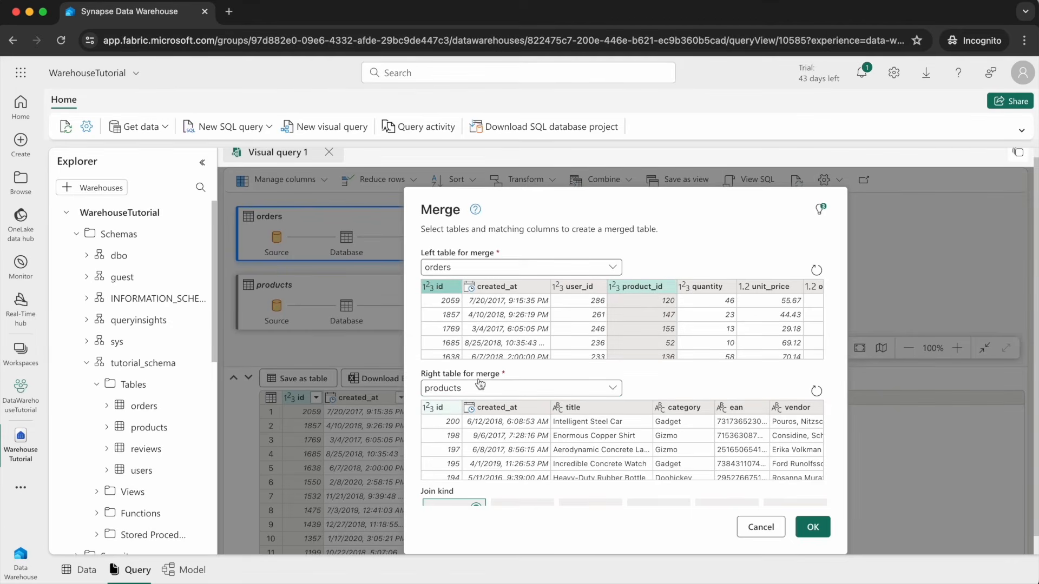
{"action": "left_click", "coordinate": [436, 407]}
{"action": "scroll", "coordinate": [714, 375], "scroll_direction": "down", "scroll_amount": 3}
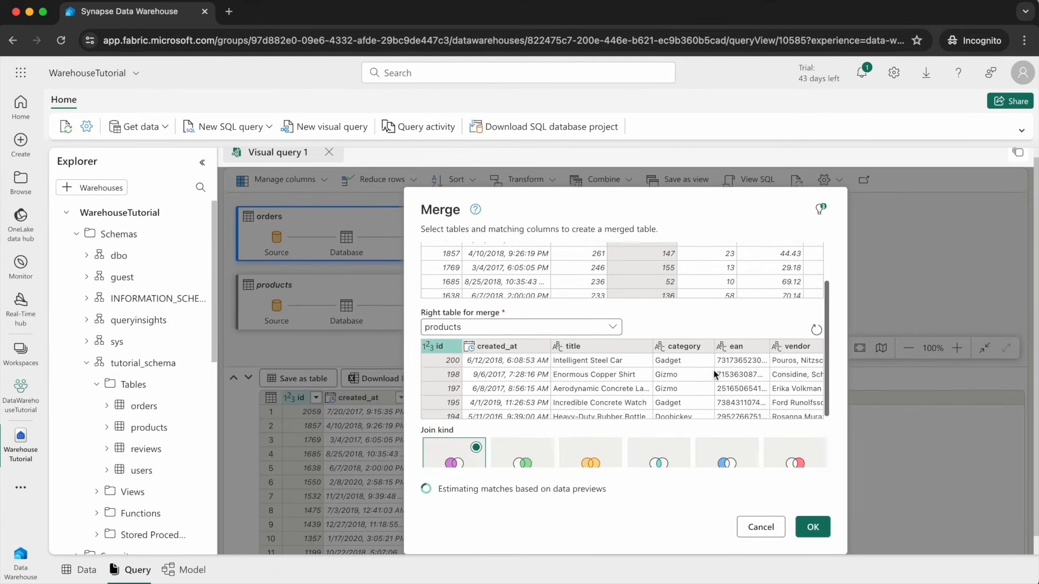
{"action": "left_click", "coordinate": [811, 527]}
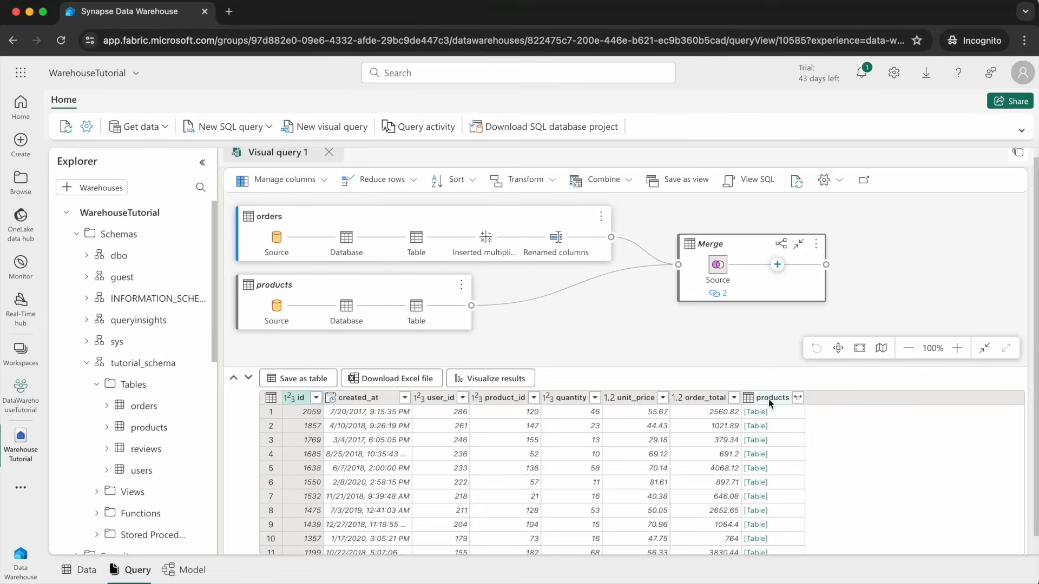
Expand the merged products column to include only title, category and vendor, without the original column name as prefix.
{"action": "left_click", "coordinate": [798, 398]}
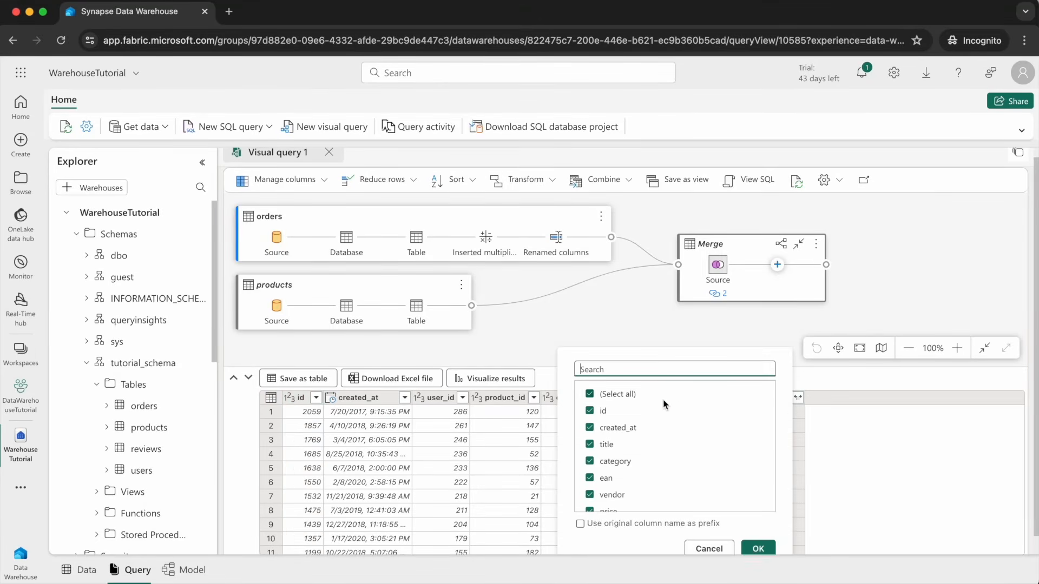
{"action": "scroll", "coordinate": [629, 410], "scroll_direction": "down", "scroll_amount": 1}
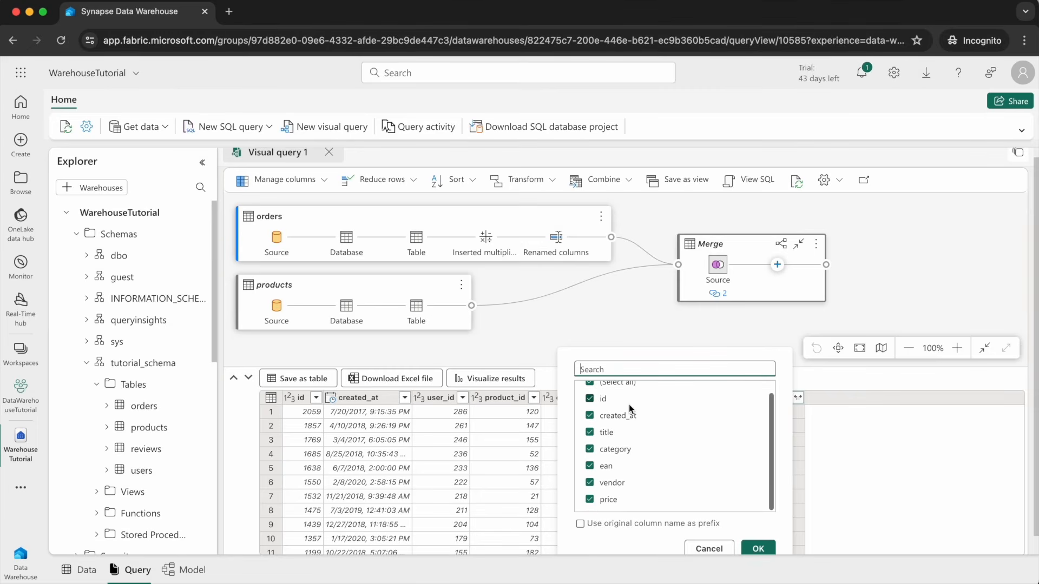
{"action": "scroll", "coordinate": [611, 416], "scroll_direction": "up", "scroll_amount": 1}
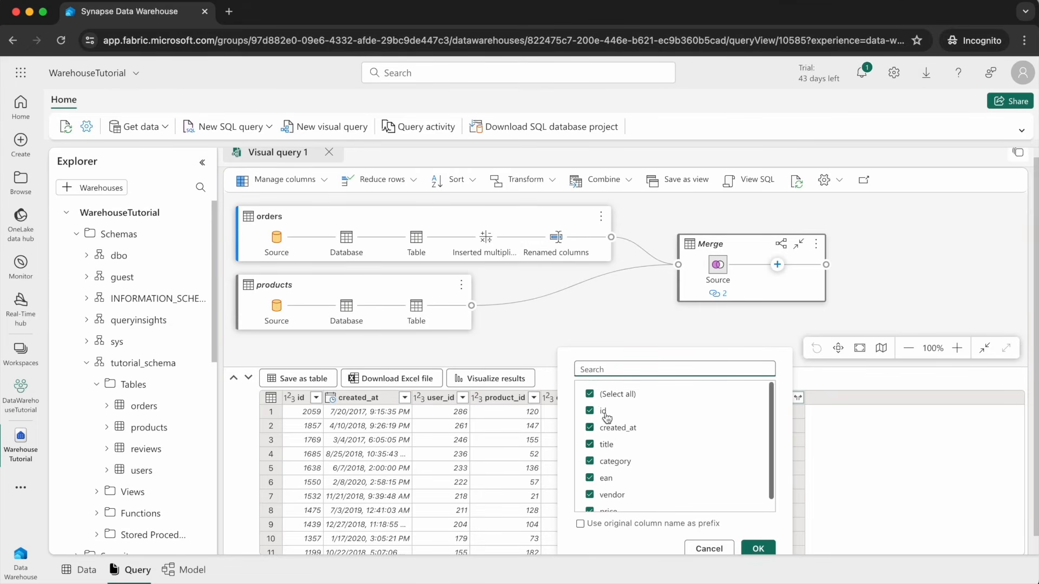
{"action": "left_click", "coordinate": [590, 395]}
{"action": "scroll", "coordinate": [666, 433], "scroll_direction": "down", "scroll_amount": 1}
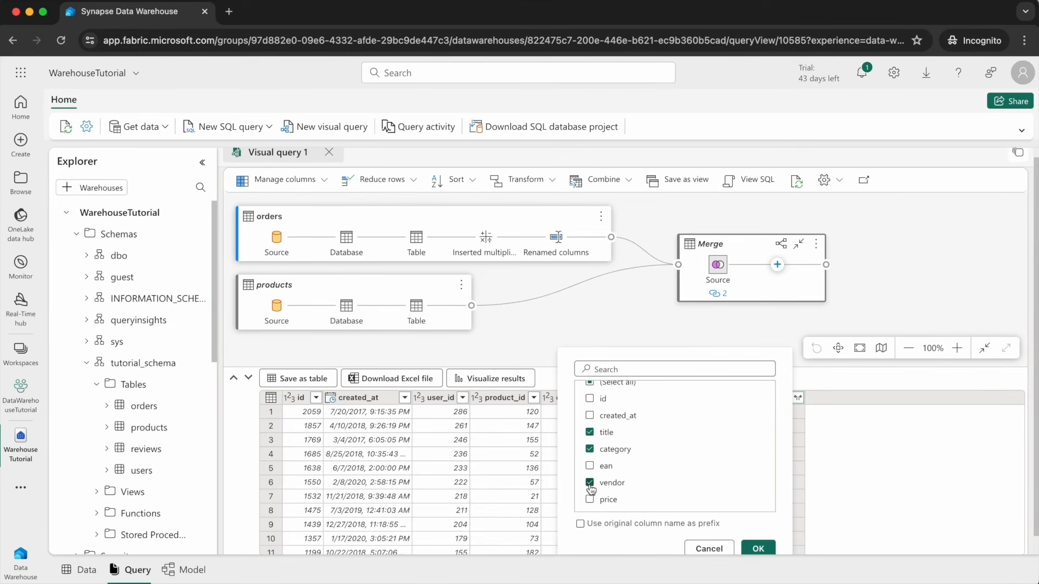
{"action": "left_click", "coordinate": [758, 548]}
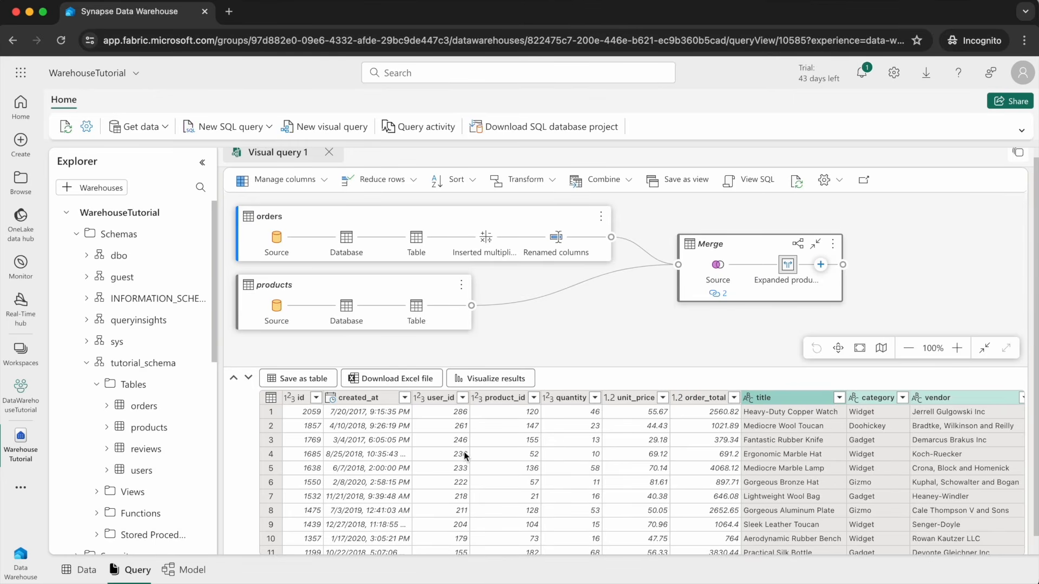
{"action": "scroll", "coordinate": [467, 456], "scroll_direction": "right", "scroll_amount": 1}
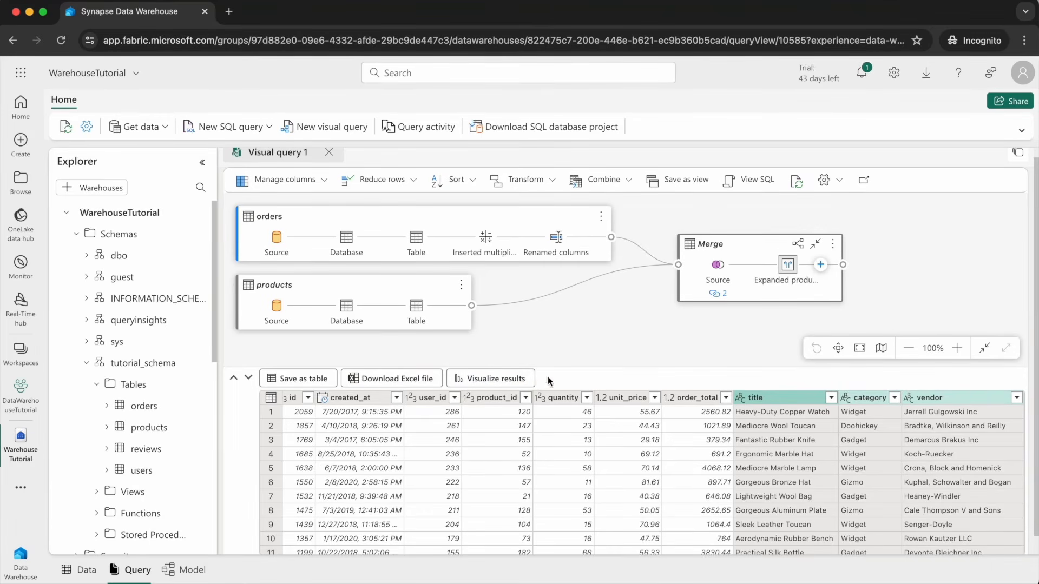
View the SQL generated for the loaded orders query and enable load for the Merge query instead.
{"action": "left_click", "coordinate": [748, 180]}
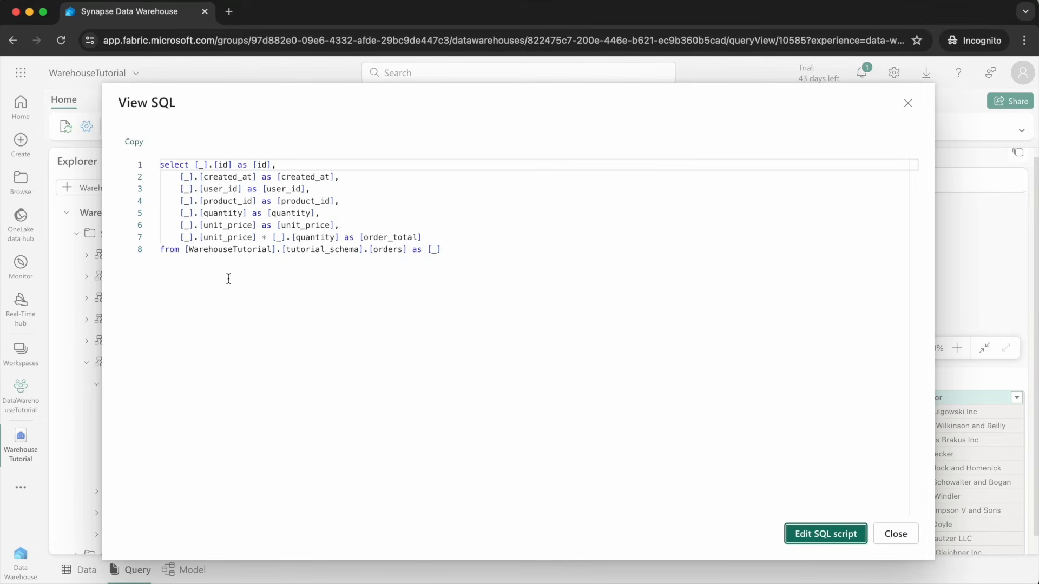
{"action": "left_click", "coordinate": [896, 535]}
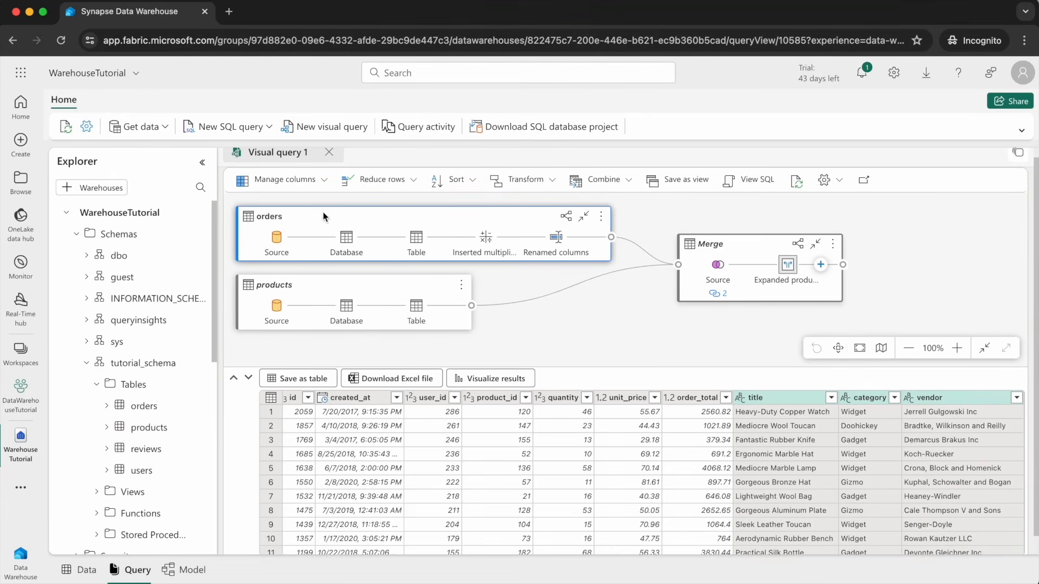
{"action": "left_click", "coordinate": [602, 217]}
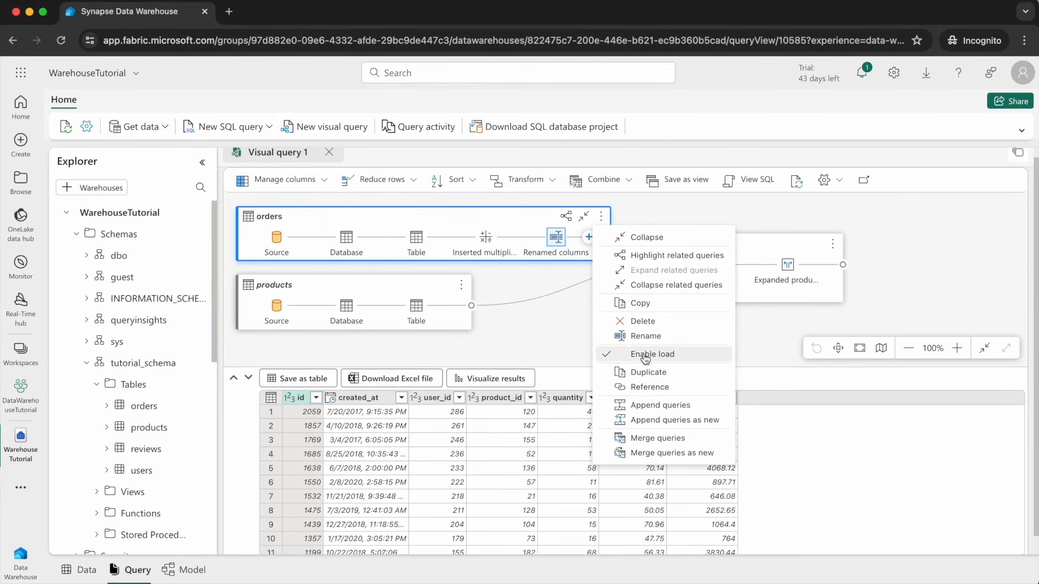
{"action": "left_click", "coordinate": [832, 251]}
{"action": "left_click", "coordinate": [832, 252]}
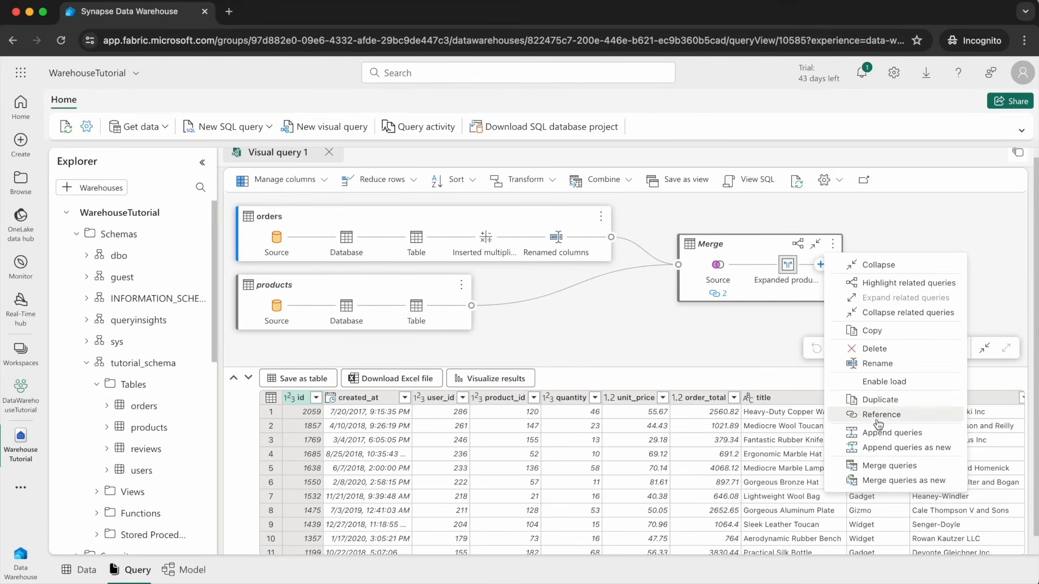
{"action": "left_click", "coordinate": [875, 382]}
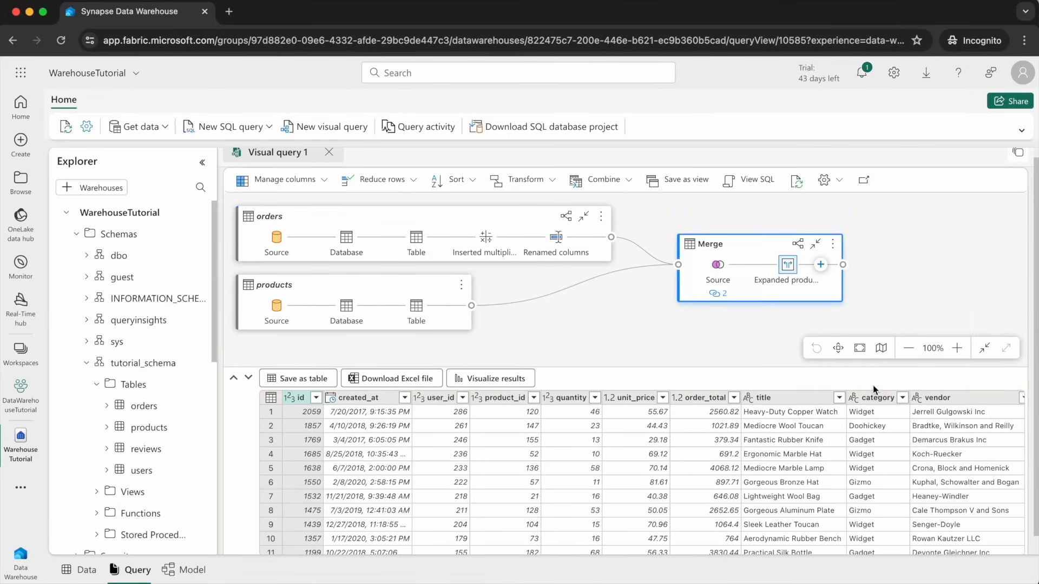
Review the full SQL generated for the Merge query and copy it to the clipboard.
{"action": "left_click", "coordinate": [753, 179]}
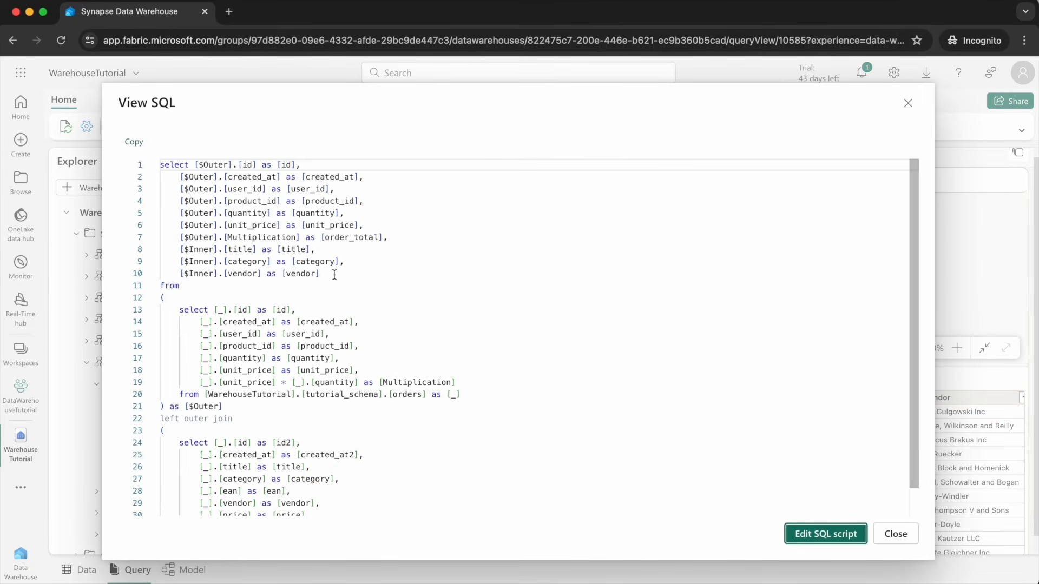
{"action": "scroll", "coordinate": [335, 275], "scroll_direction": "down", "scroll_amount": 2}
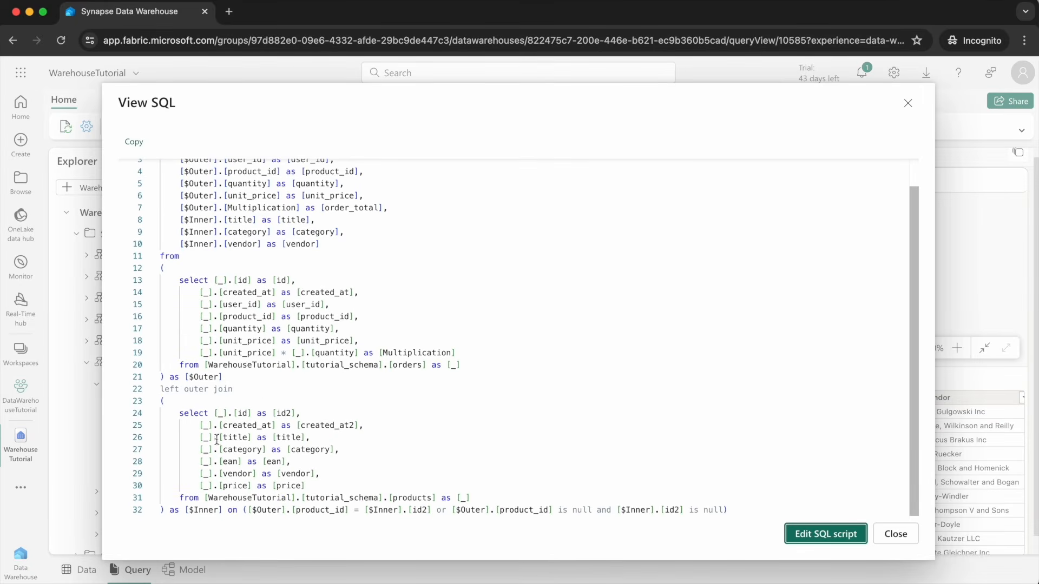
{"action": "scroll", "coordinate": [505, 320], "scroll_direction": "up", "scroll_amount": 2}
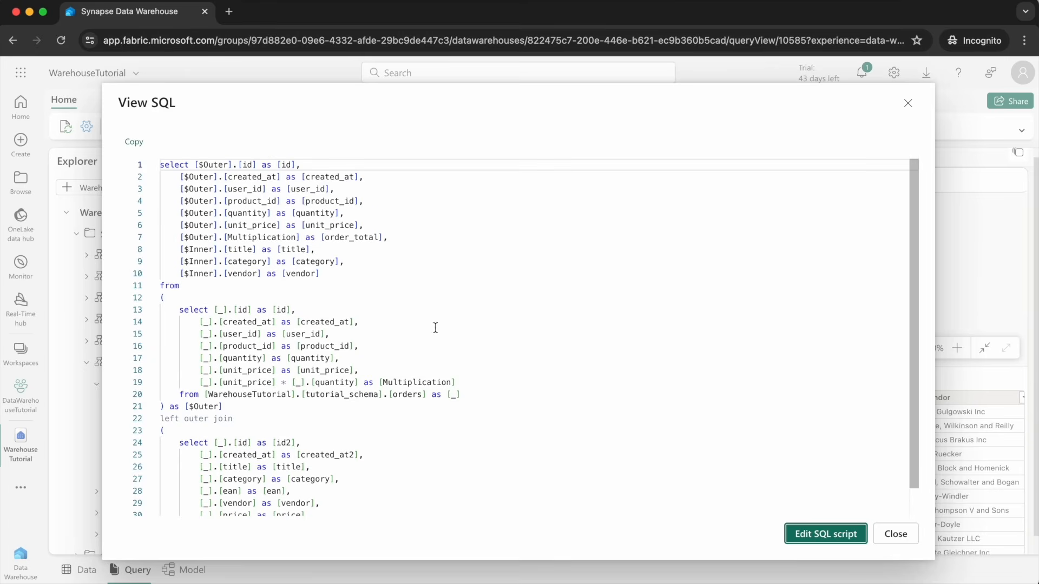
{"action": "scroll", "coordinate": [435, 328], "scroll_direction": "down", "scroll_amount": 2}
{"action": "left_click", "coordinate": [134, 142]}
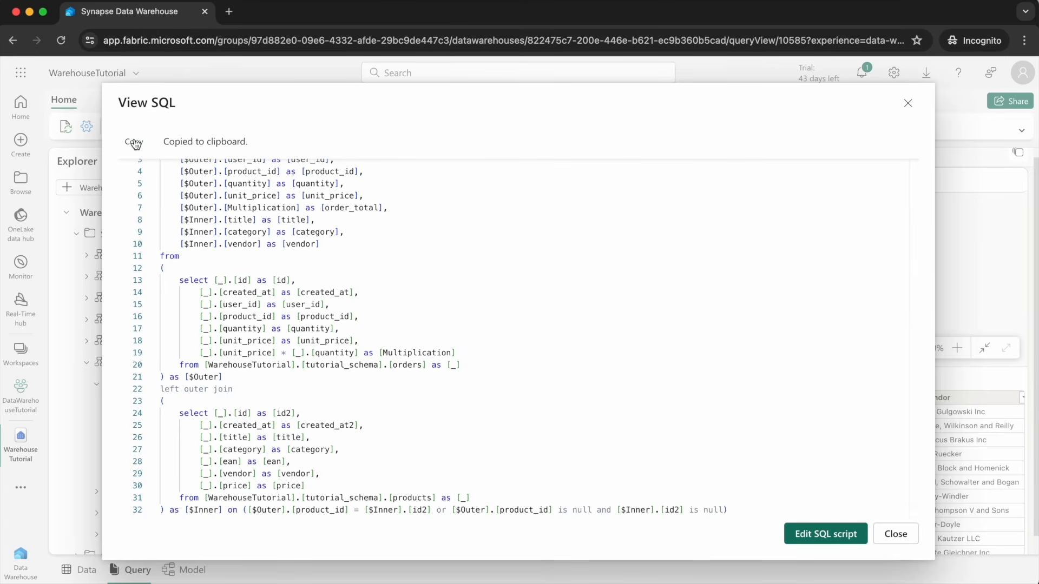
{"action": "left_click", "coordinate": [901, 538]}
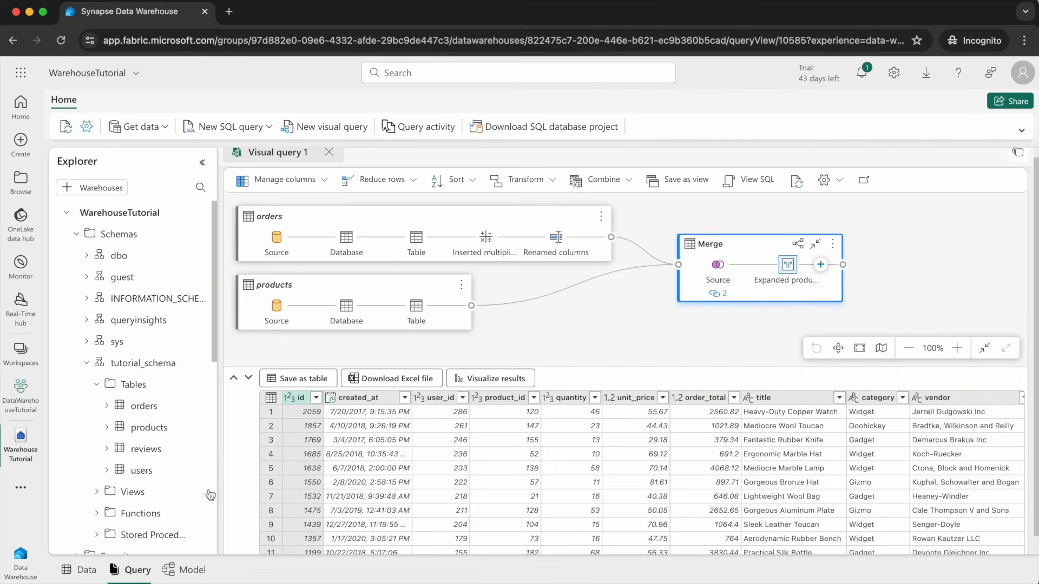
Create a blank SQL query, paste the copied merge script into it and run it.
{"action": "left_click", "coordinate": [221, 129]}
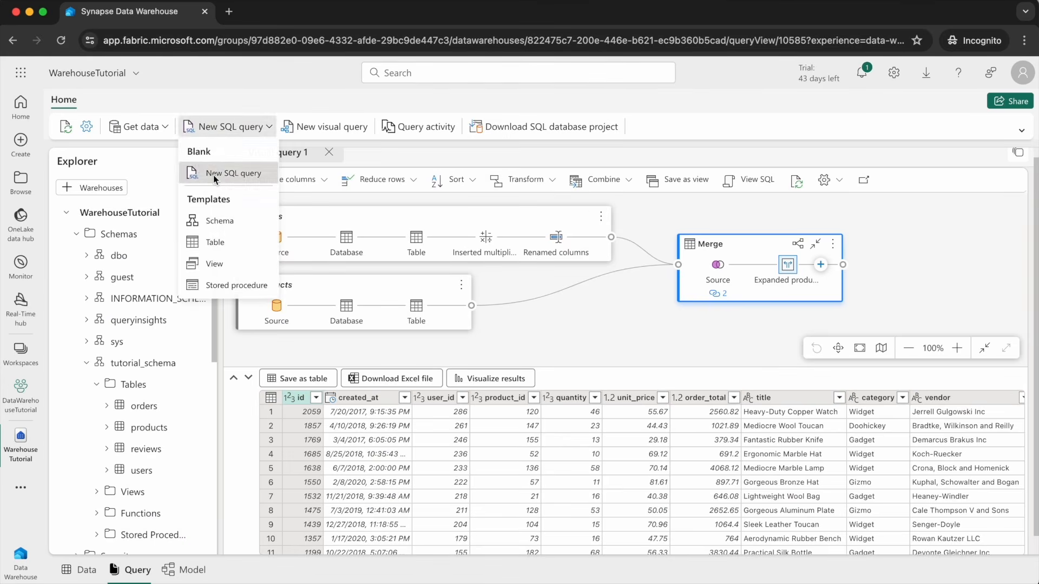
{"action": "left_click", "coordinate": [213, 175]}
{"action": "key", "text": "ctrl+v"}
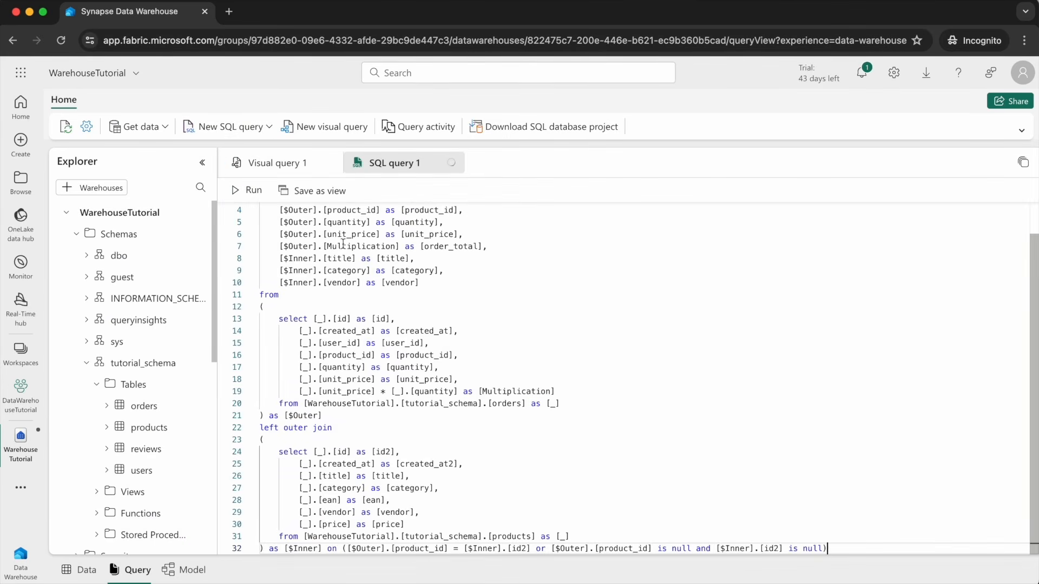
{"action": "left_click", "coordinate": [239, 190]}
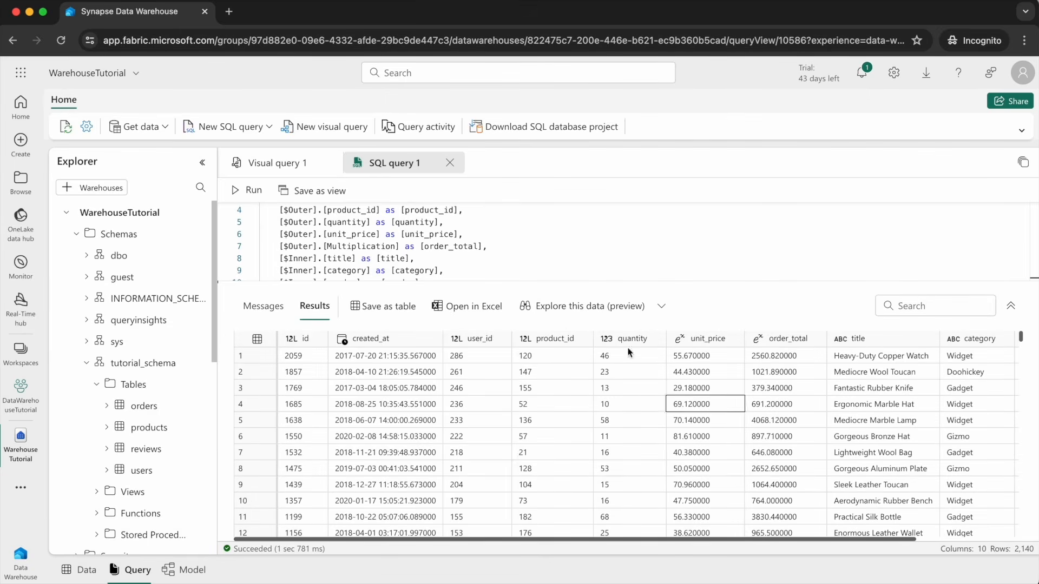
Enlarge the SQL query's editor area and read through the script down to its join condition.
{"action": "left_click", "coordinate": [281, 163]}
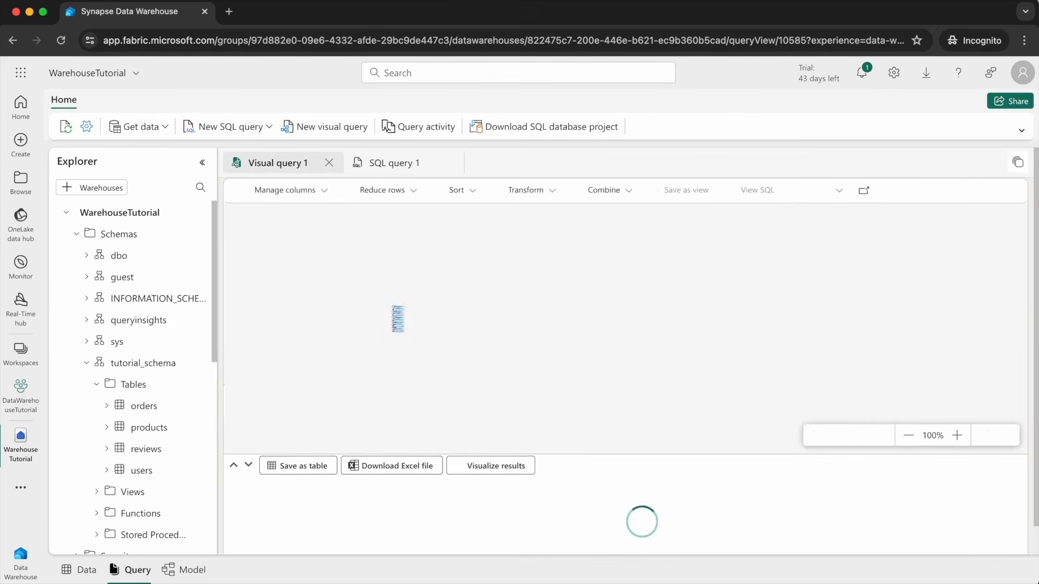
{"action": "left_click", "coordinate": [387, 163]}
{"action": "left_click_drag", "start_coordinate": [422, 281], "coordinate": [416, 482]}
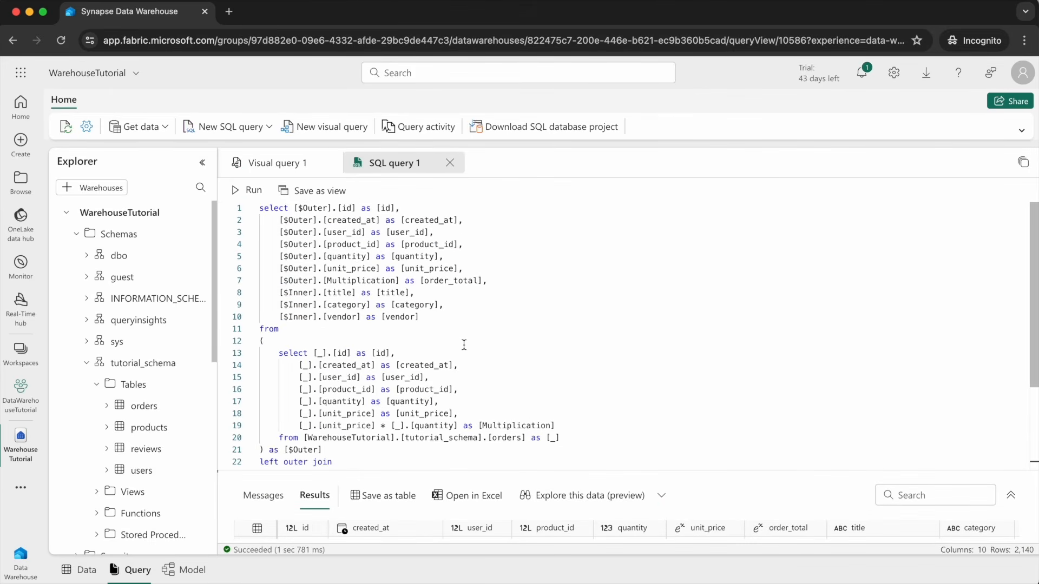
{"action": "scroll", "coordinate": [413, 310], "scroll_direction": "down", "scroll_amount": 3}
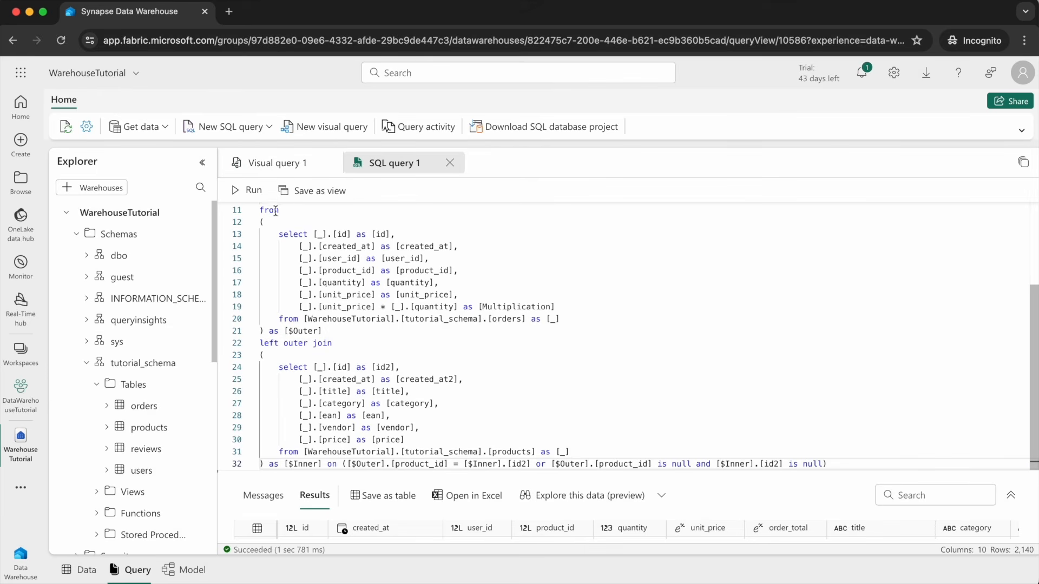
Preview the Merge query's output in Visual query 1, check SQL query 1 again, and return to the visual query.
{"action": "left_click", "coordinate": [277, 164]}
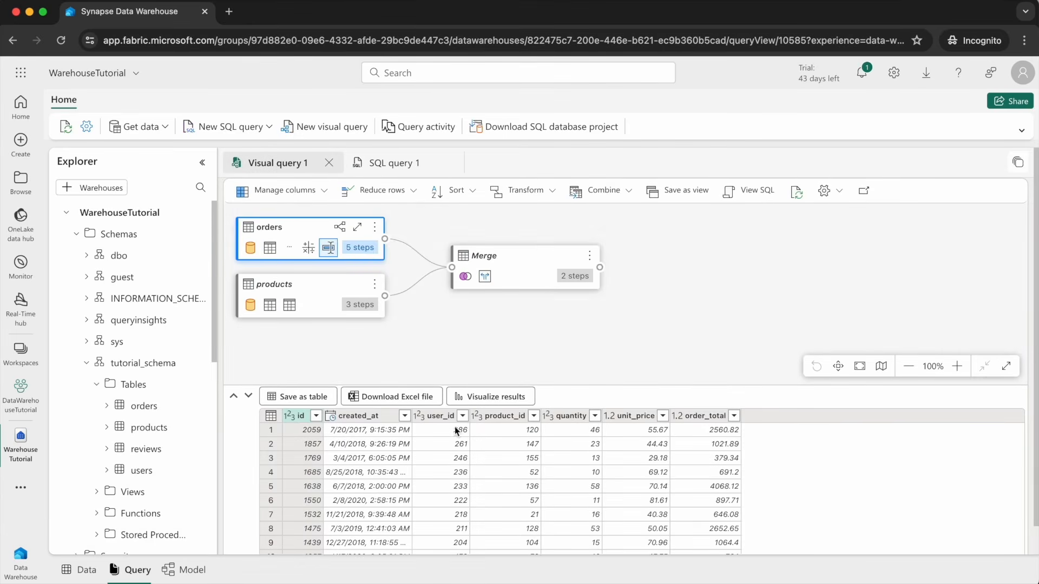
{"action": "left_click", "coordinate": [512, 253]}
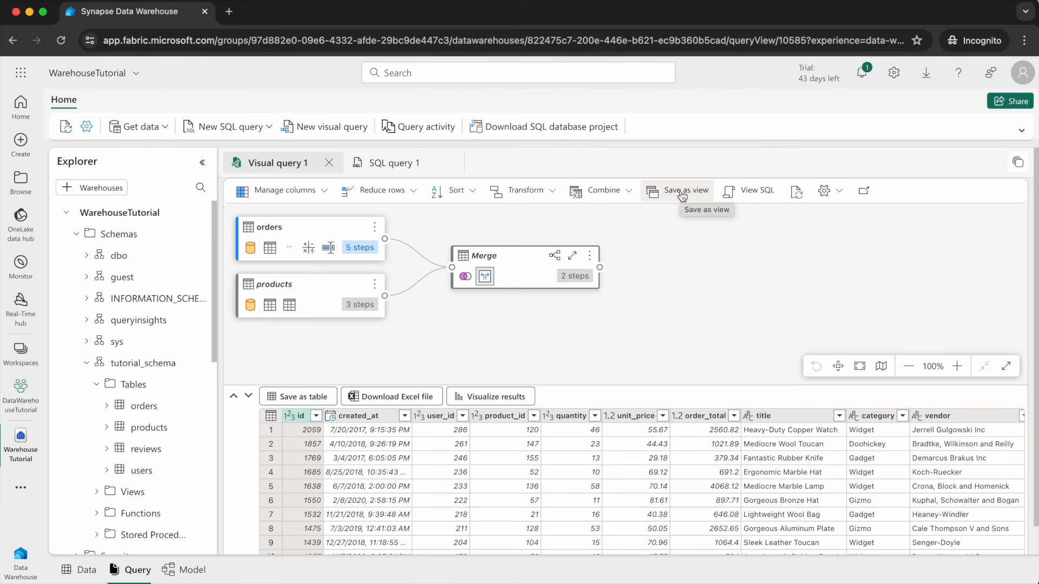
{"action": "left_click", "coordinate": [389, 163]}
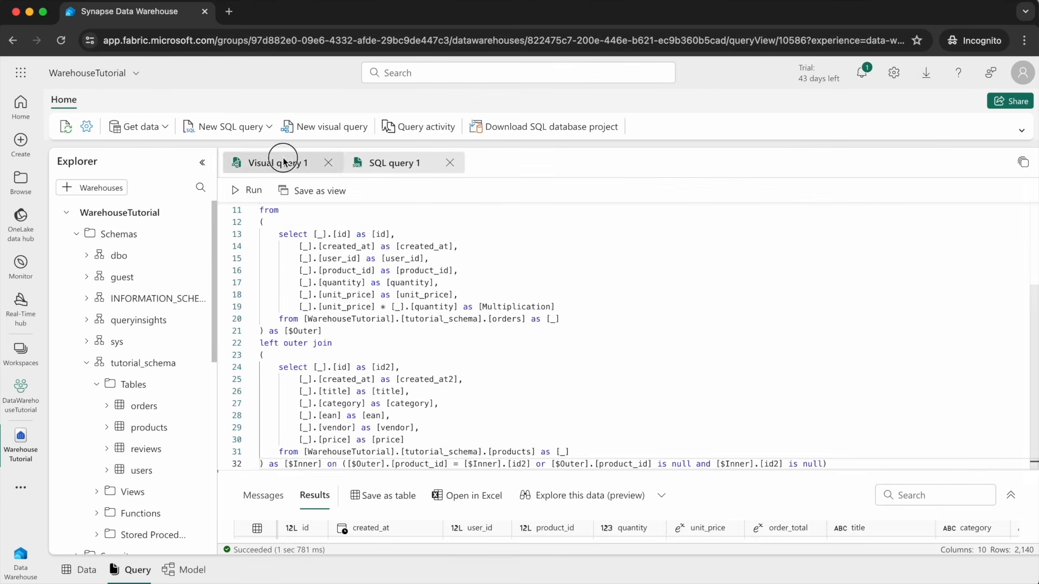
{"action": "left_click", "coordinate": [284, 163]}
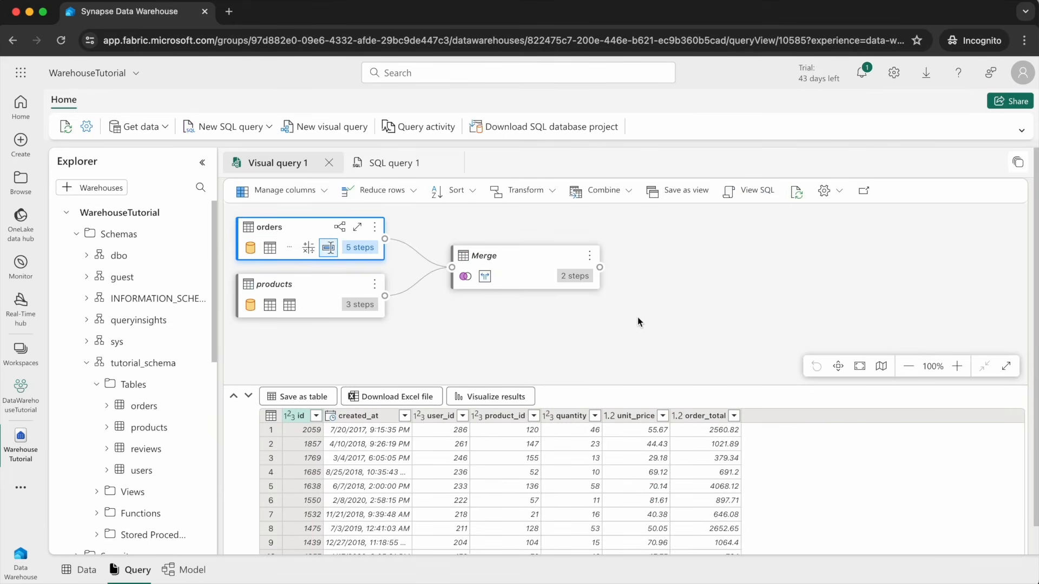
Look through the My queries folder in the Explorer for the saved Visual query 1, and return to the warehouse schemas.
{"action": "scroll", "coordinate": [168, 433], "scroll_direction": "down", "scroll_amount": 4}
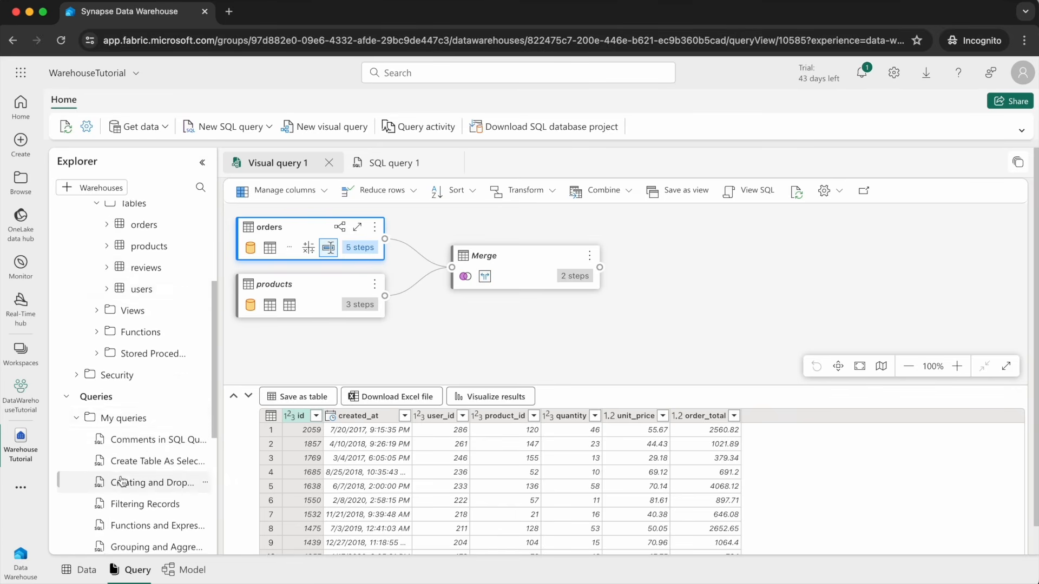
{"action": "scroll", "coordinate": [122, 482], "scroll_direction": "down", "scroll_amount": 5}
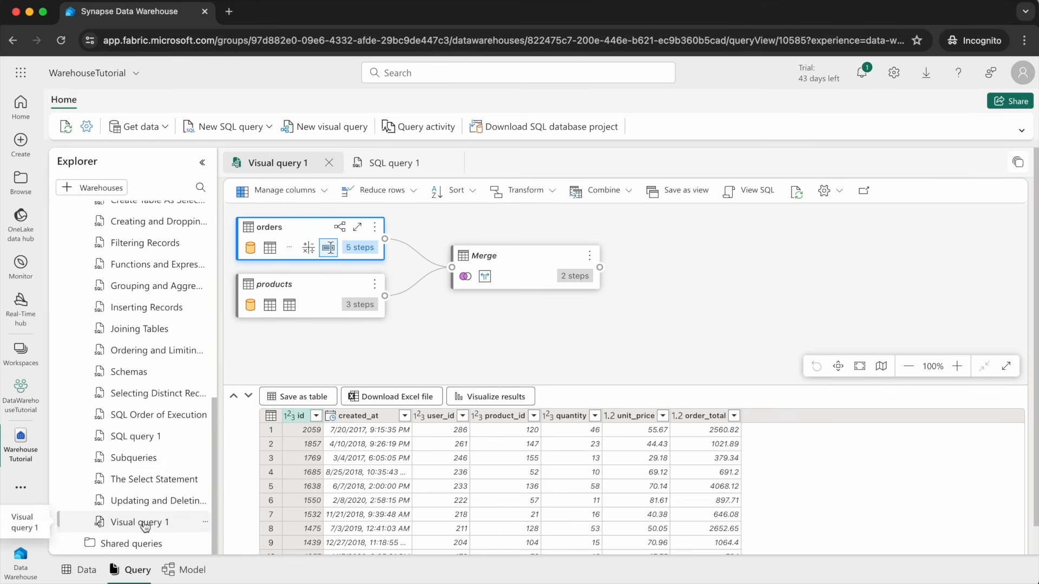
{"action": "scroll", "coordinate": [177, 348], "scroll_direction": "up", "scroll_amount": 5}
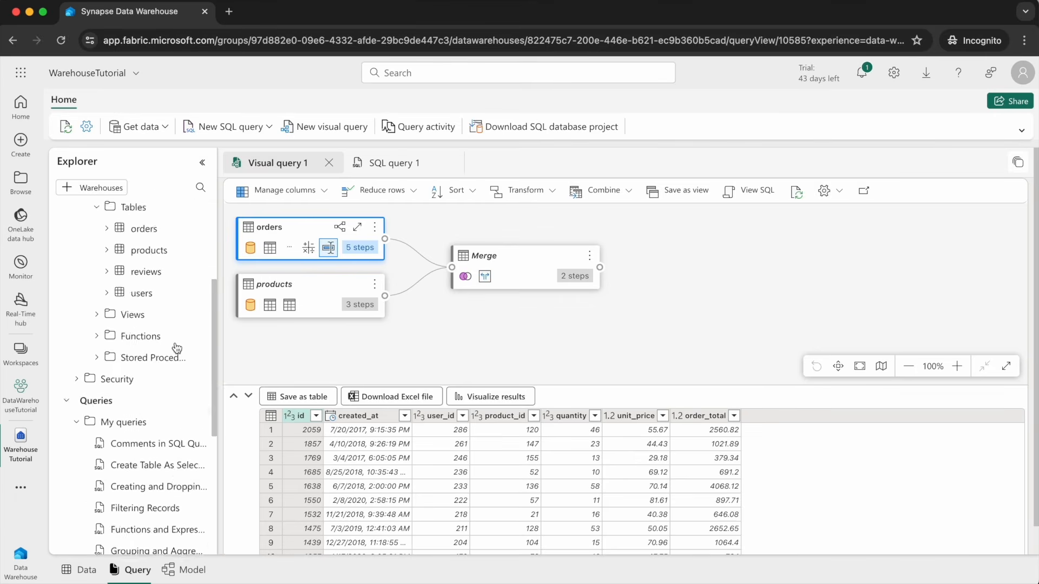
{"action": "scroll", "coordinate": [177, 348], "scroll_direction": "up", "scroll_amount": 3}
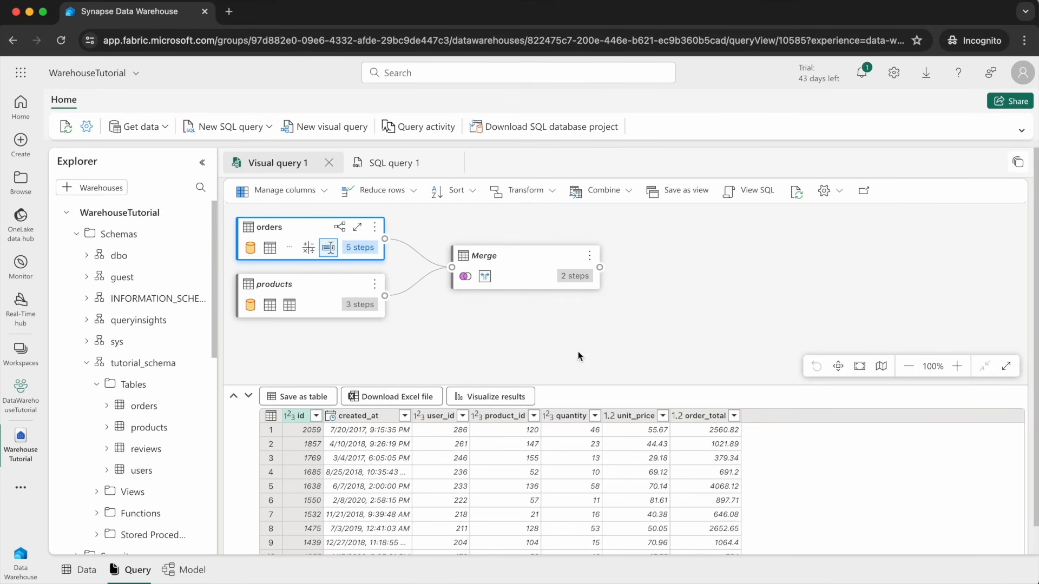